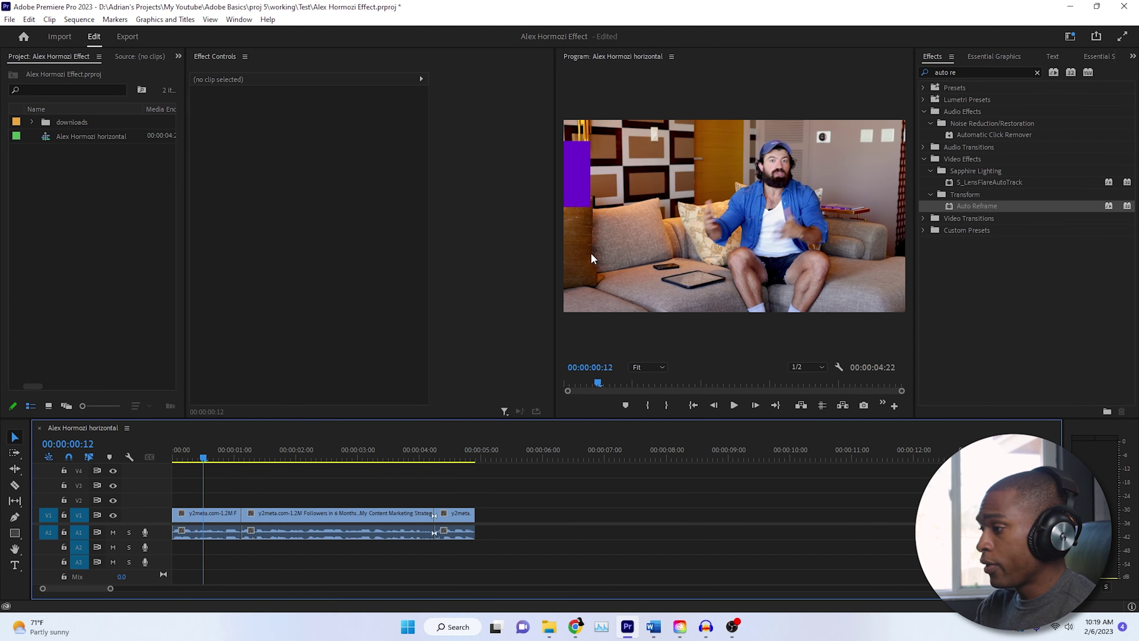
Make an Auto Reframe copy of the horizontal sequence with Target Aspect Ratio Vertical 9:16
left_click(115, 200)
right_click(124, 134)
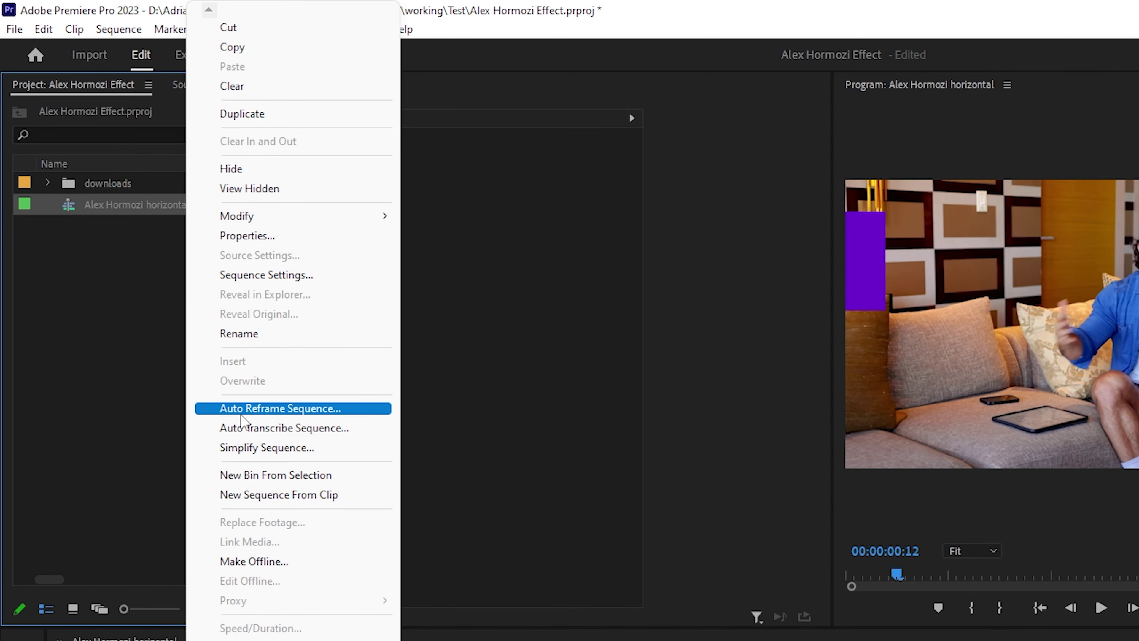
left_click(291, 408)
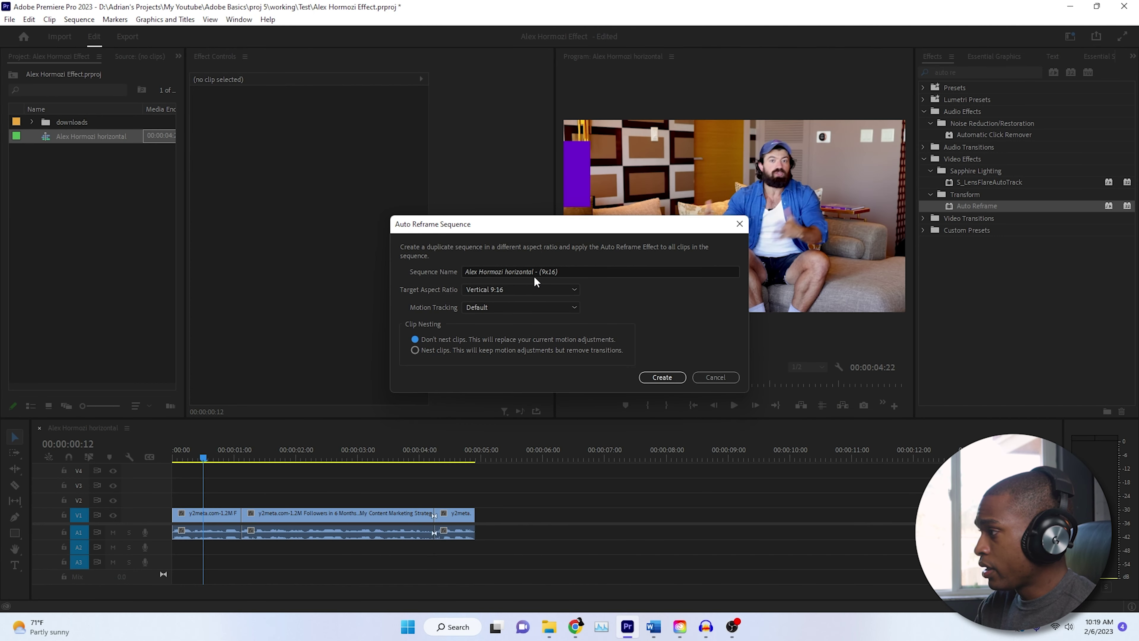
left_click(511, 290)
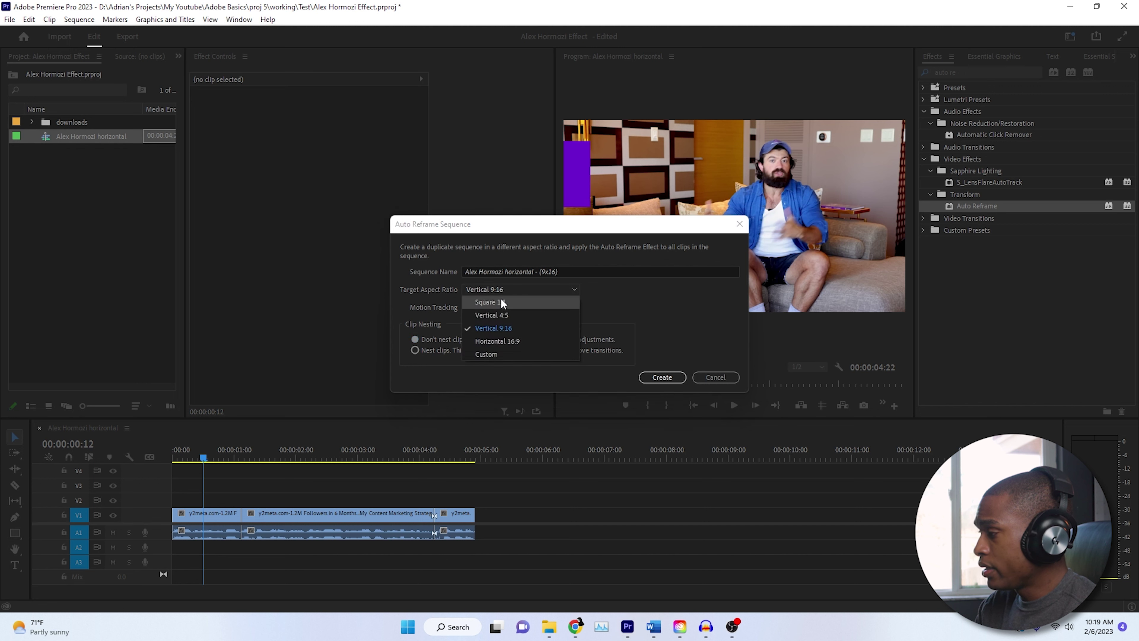
left_click(502, 301)
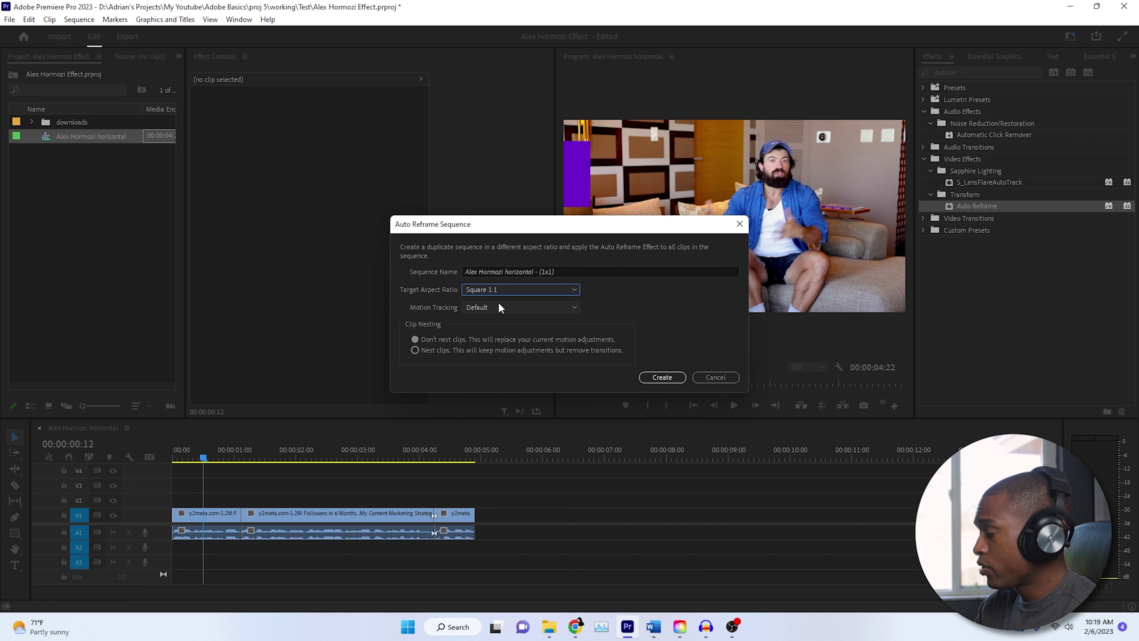
left_click(505, 287)
left_click(494, 328)
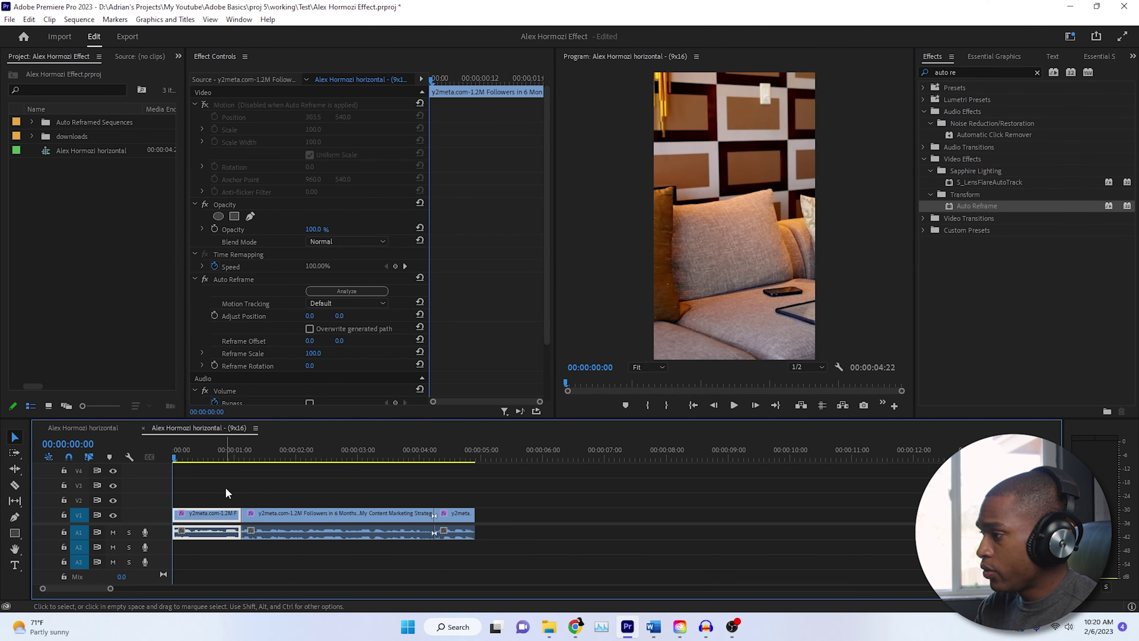
Select the first reframed clip and enable Overwrite generated path in its Auto Reframe settings
left_click(223, 491)
left_click(220, 513)
left_click(292, 278)
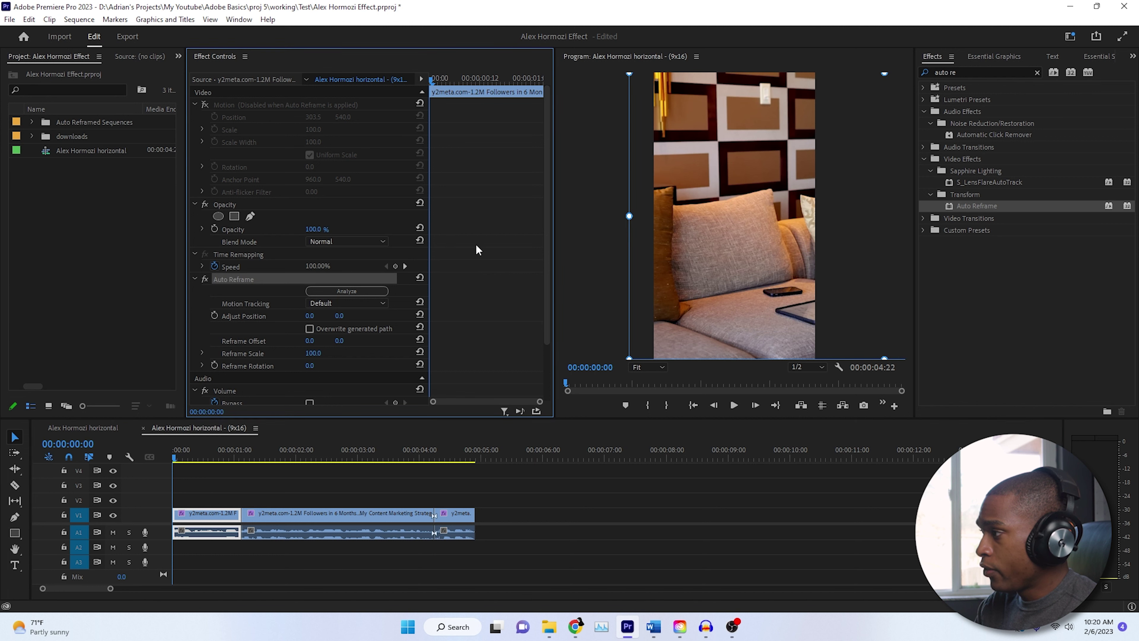
scroll(457, 318, "down", 2)
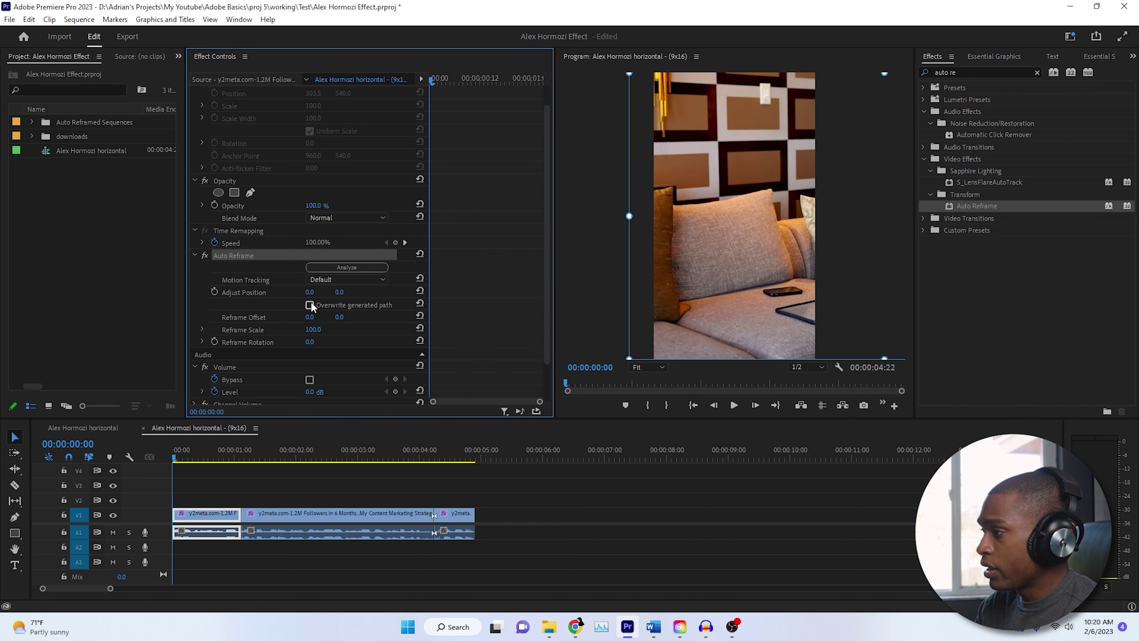
left_click(309, 305)
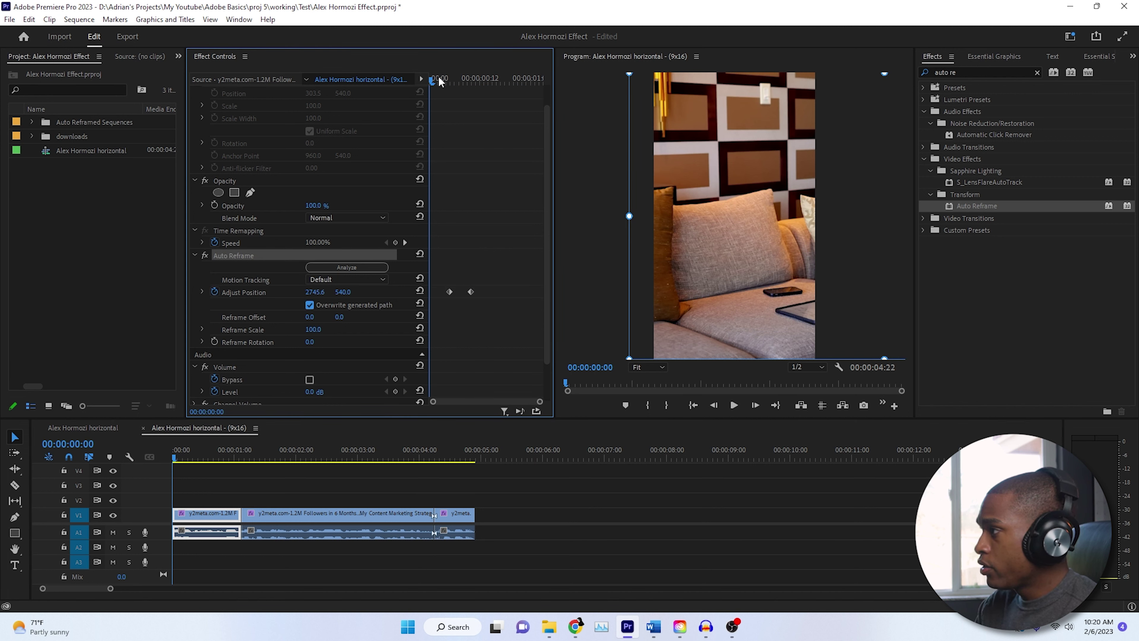
Delete the extra position keyframe and drag Adjust Position X until the man is centred
left_click_drag(440, 81, 451, 80)
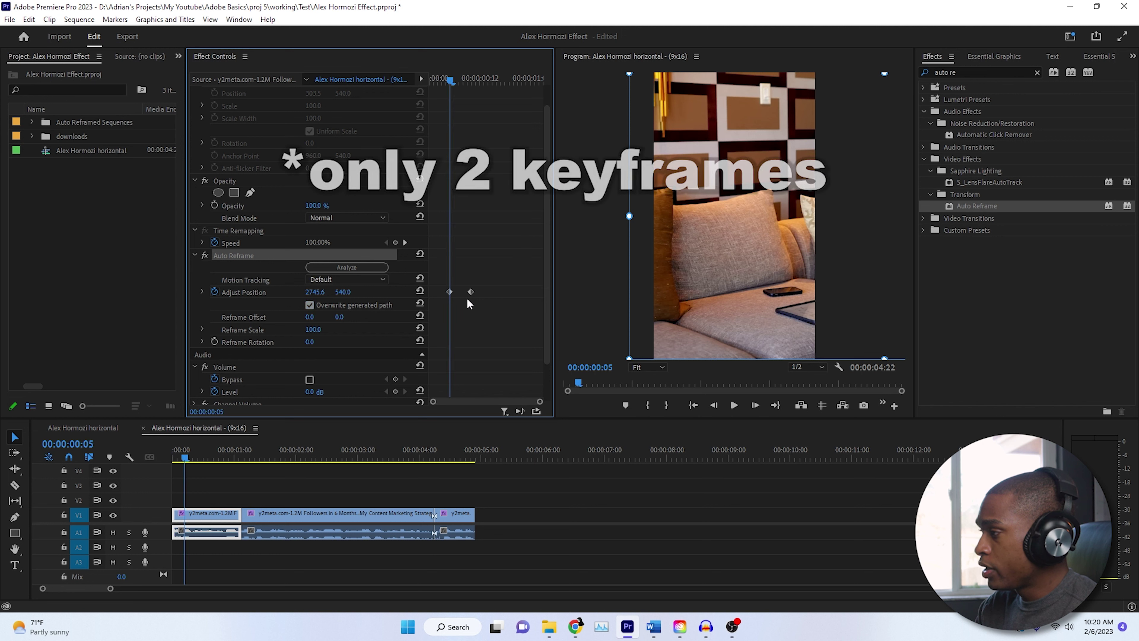
key("Delete")
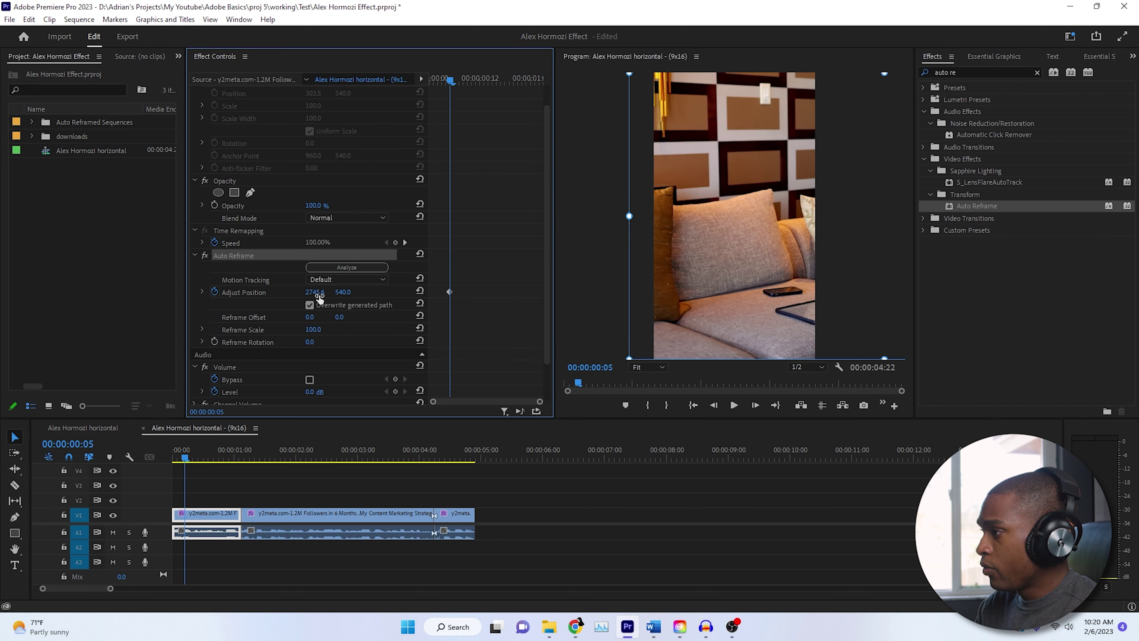
left_click_drag(315, 291, 263, 292)
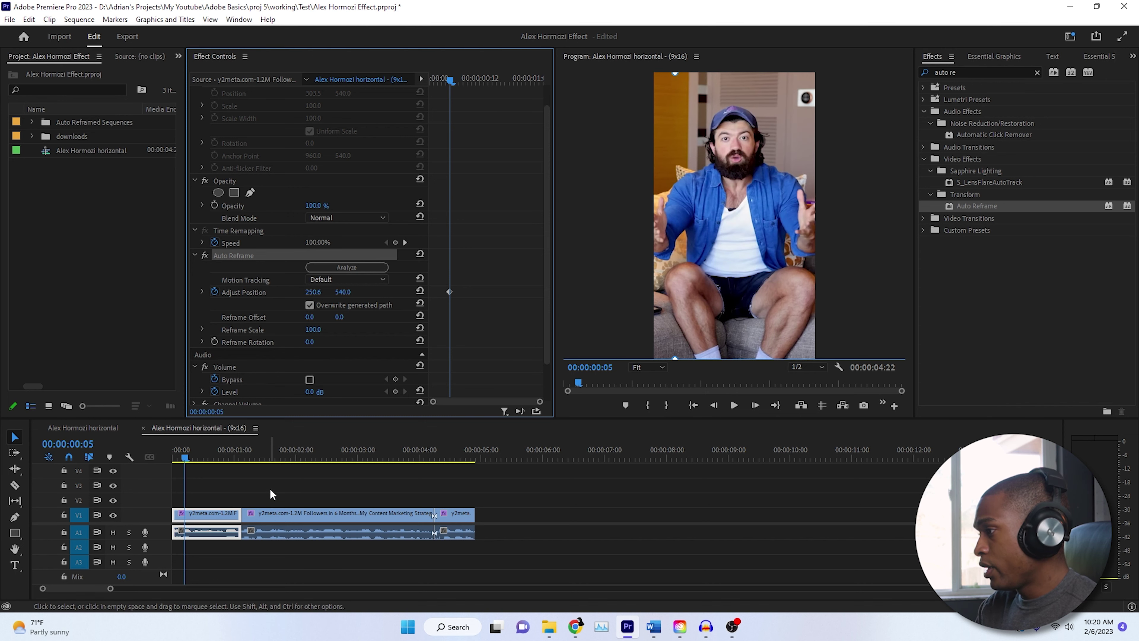
left_click(254, 454)
left_click(254, 534)
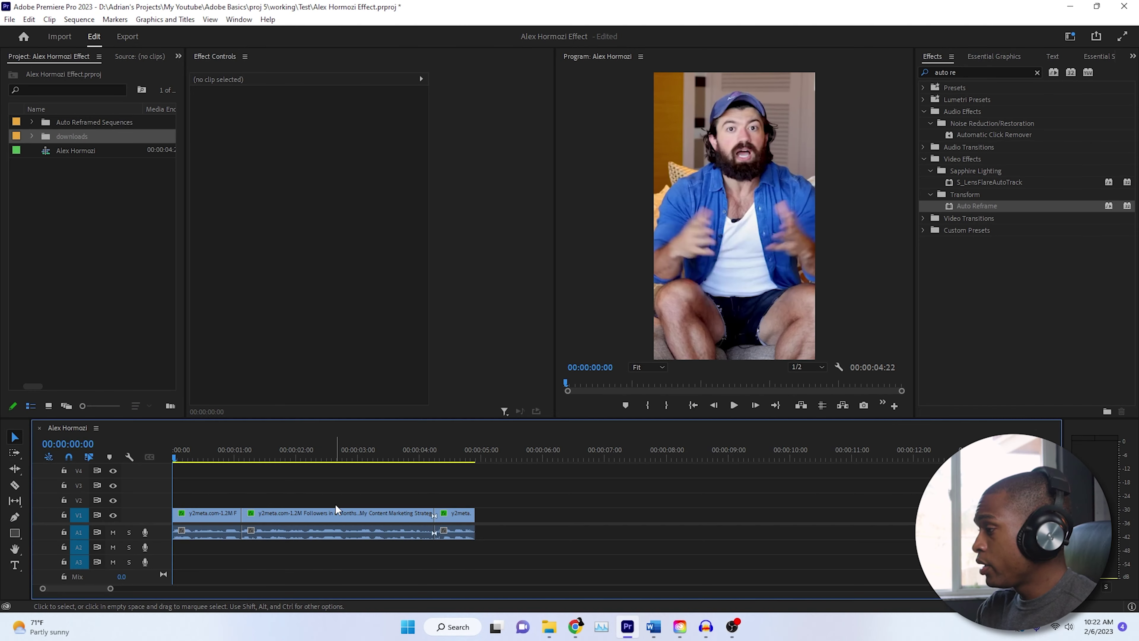
Mark the first clip with X and drag the out point to 00:00:04:22
key("x")
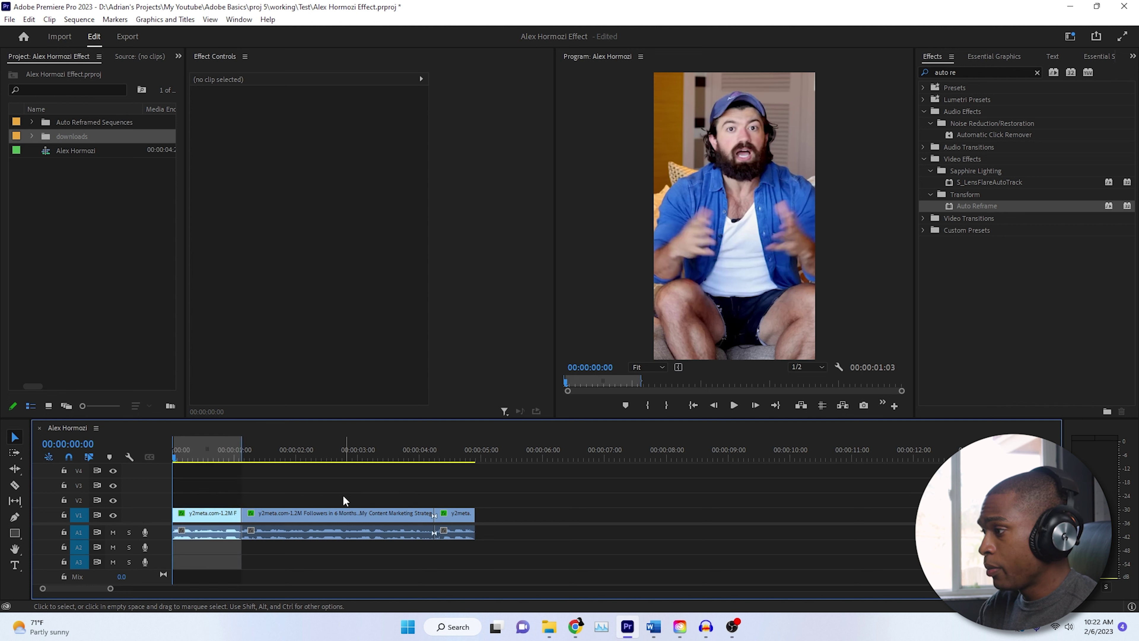
left_click_drag(242, 449, 476, 449)
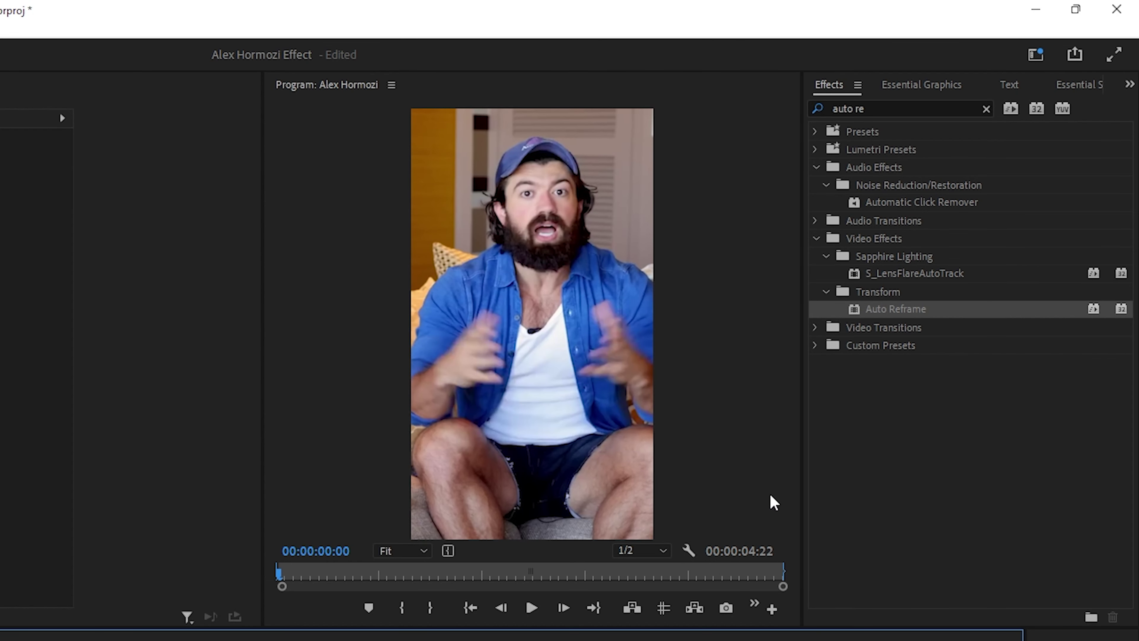
left_click(1010, 85)
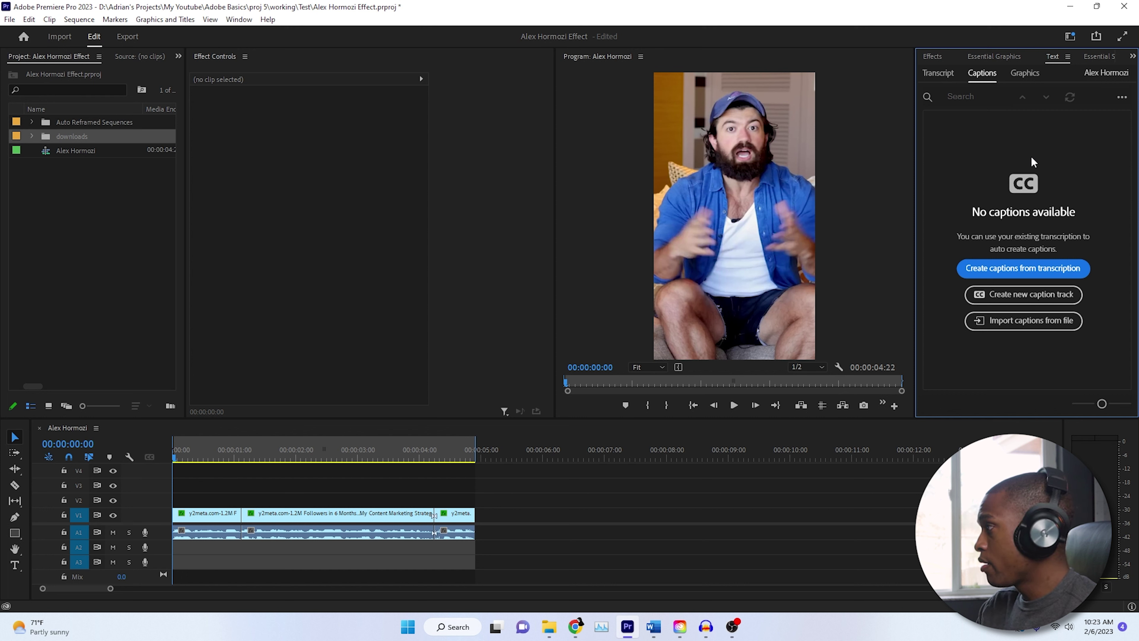
Re-transcribe only the in-to-out range from Audio 1, producing a Speaker 1 transcript
left_click(941, 73)
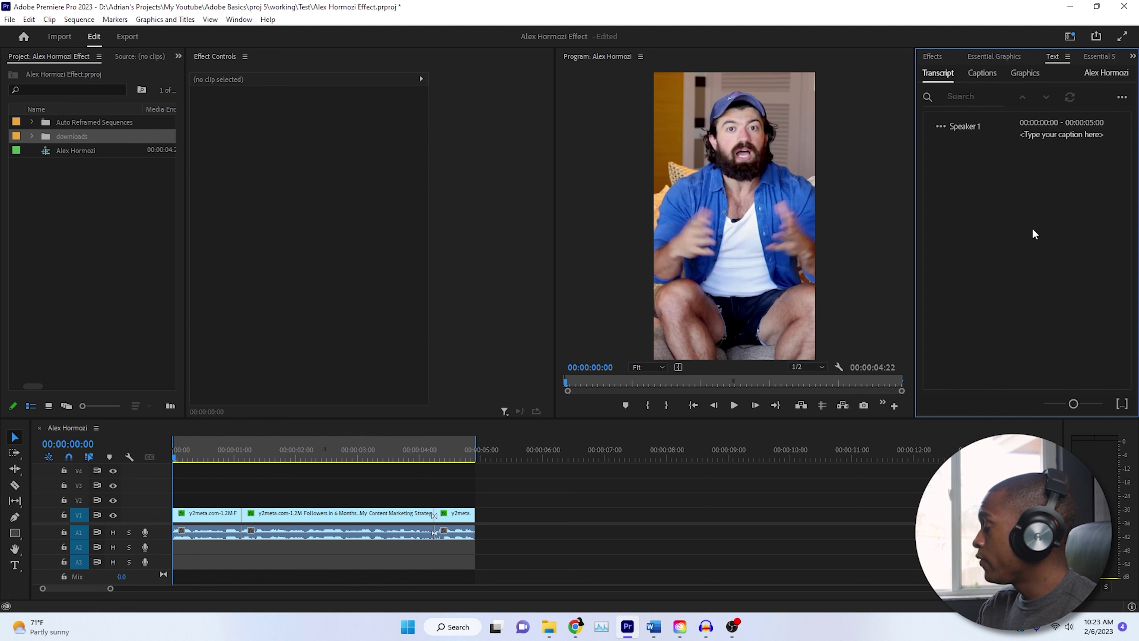
left_click(1121, 97)
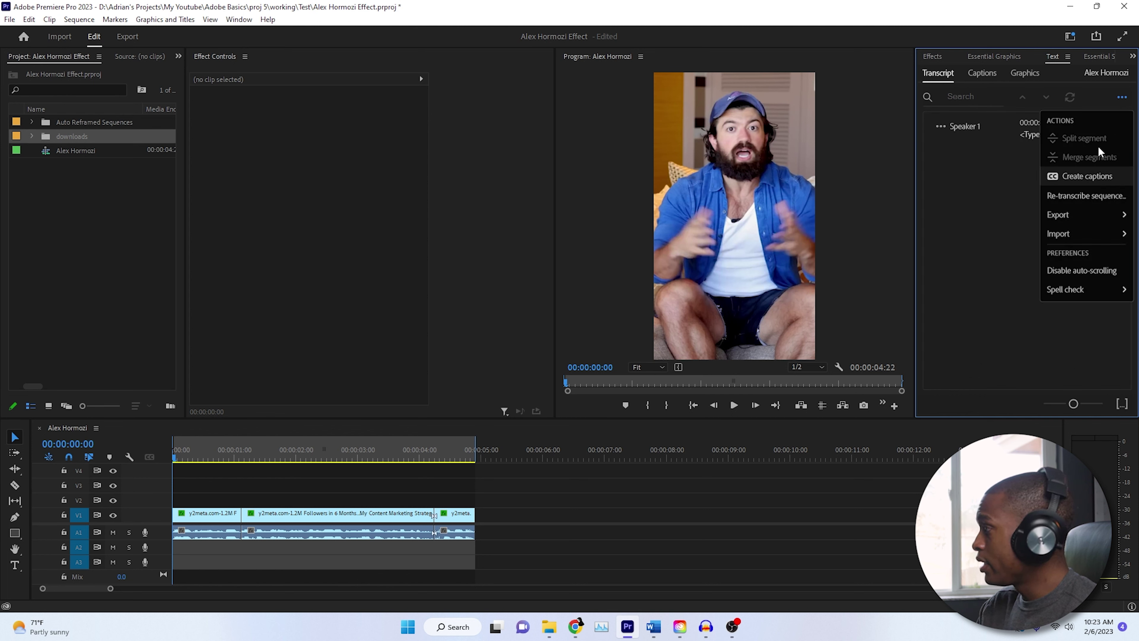
left_click(1070, 200)
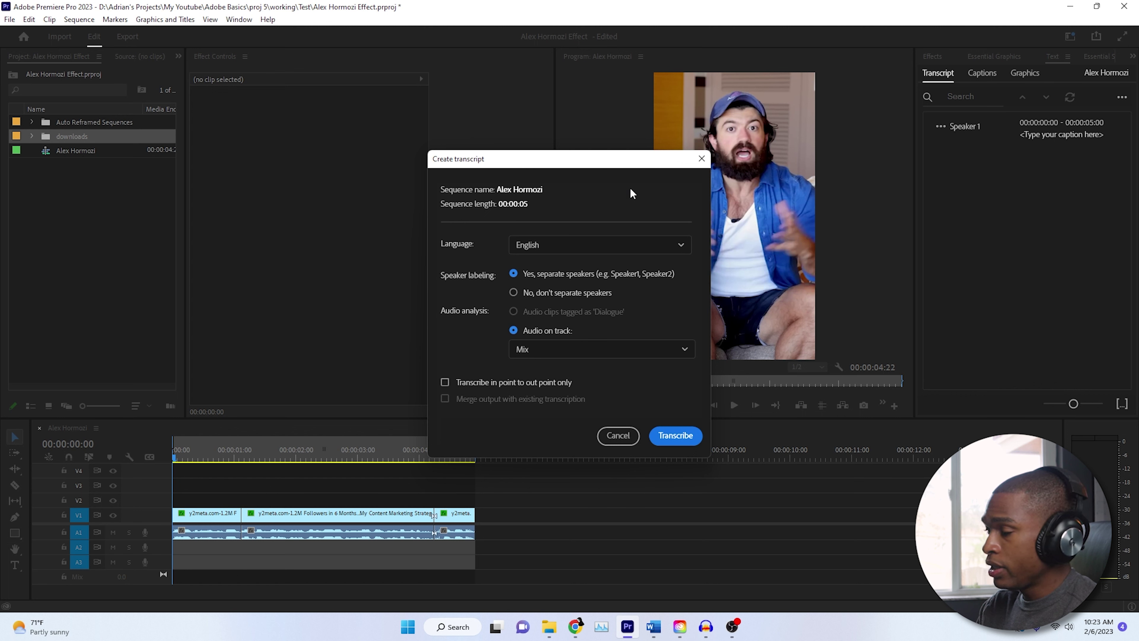
left_click(592, 381)
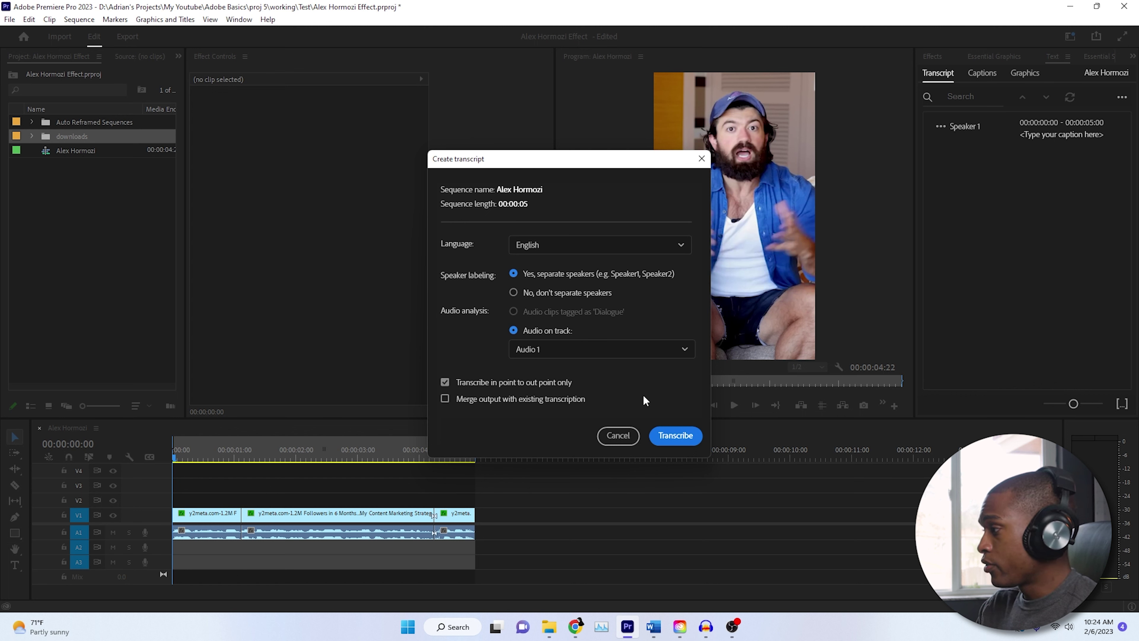
left_click(674, 435)
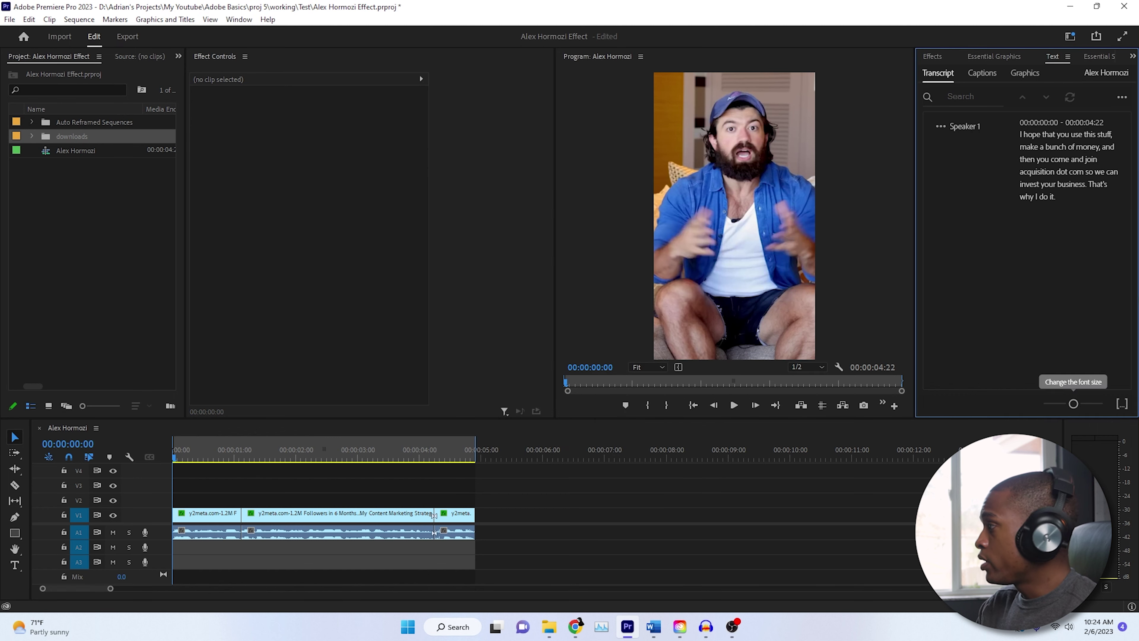
left_click(1122, 97)
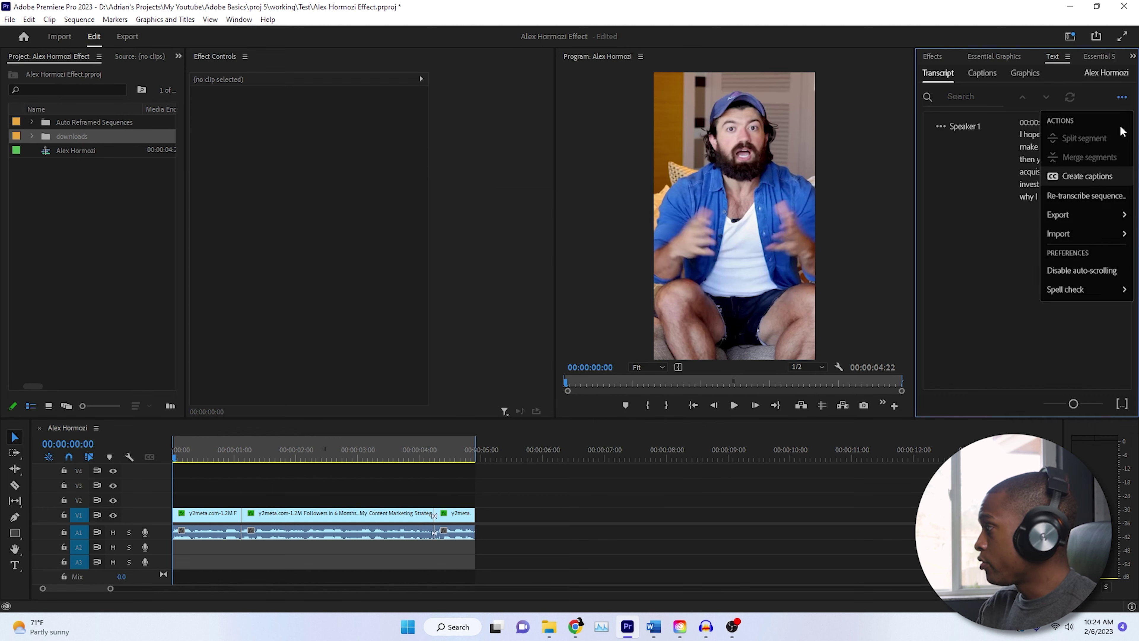
left_click(1089, 177)
Create Subtitle captions with 10-character double lines, starting with 'I hope that you'
left_click(449, 314)
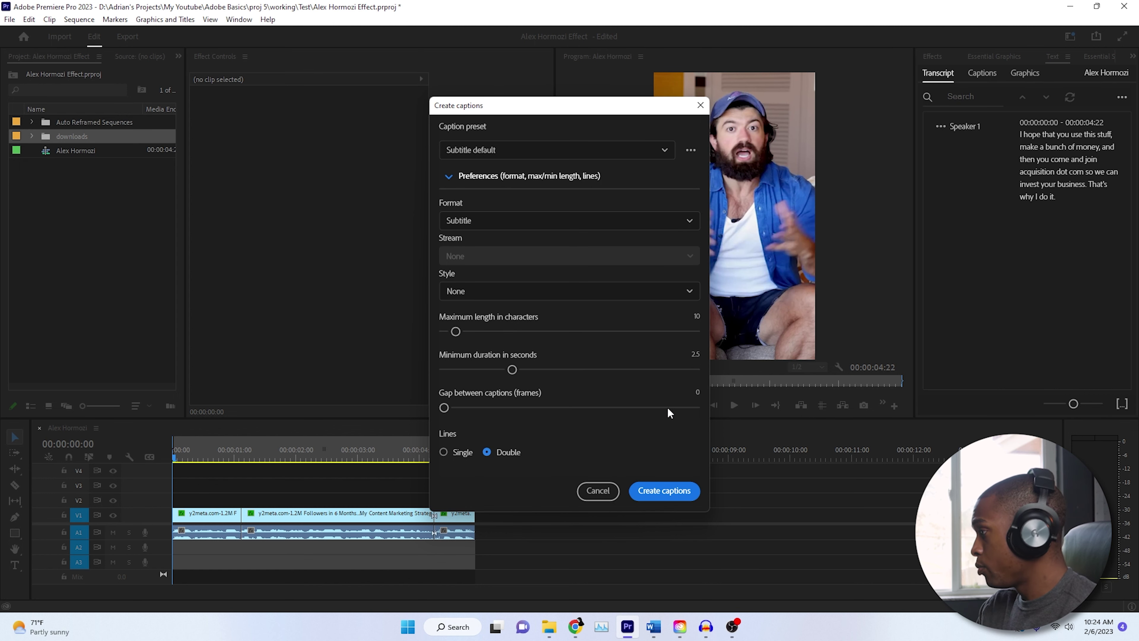
left_click(664, 491)
left_click(182, 457)
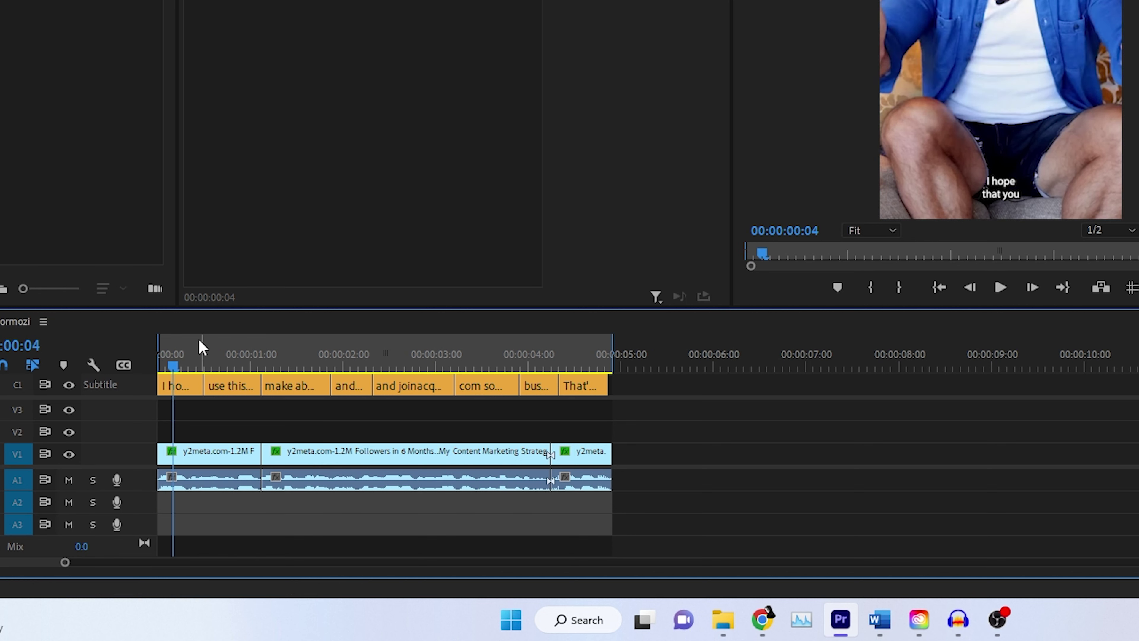
left_click(179, 386)
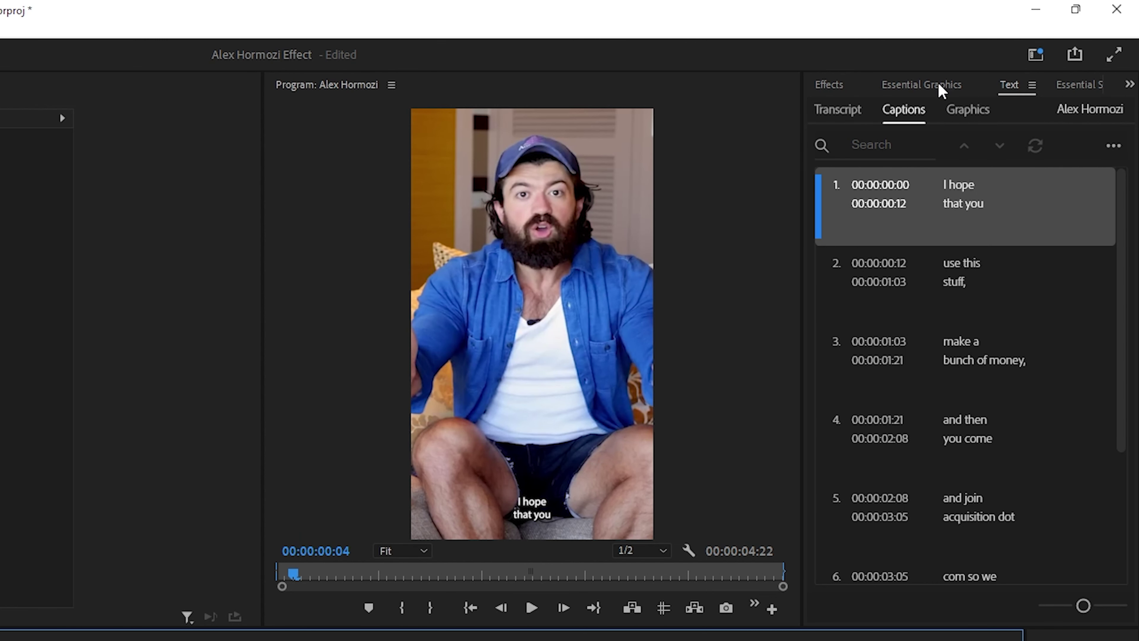
left_click(938, 81)
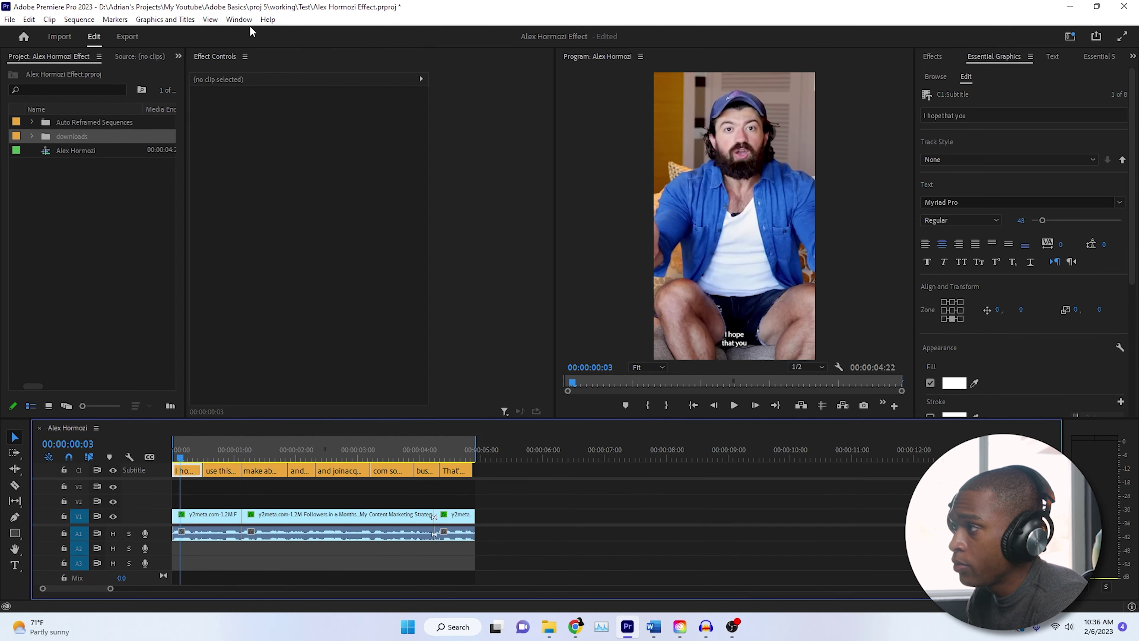
Set the subtitles to The Bold Font at size 125, adjust alignment, and raise them to Y -300
left_click(239, 19)
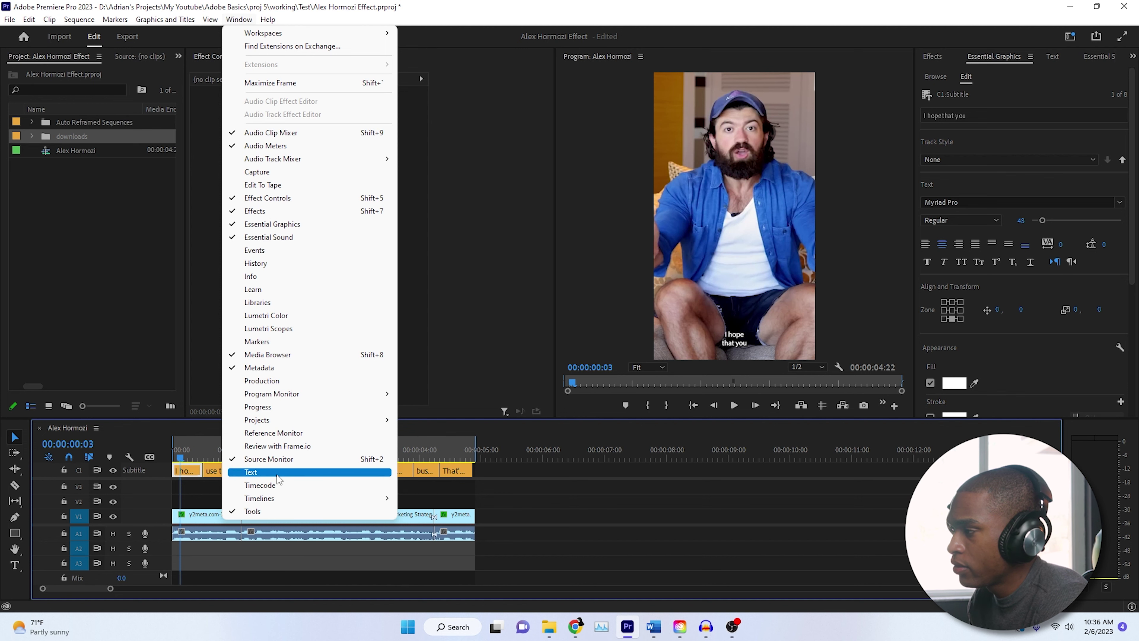
left_click(474, 18)
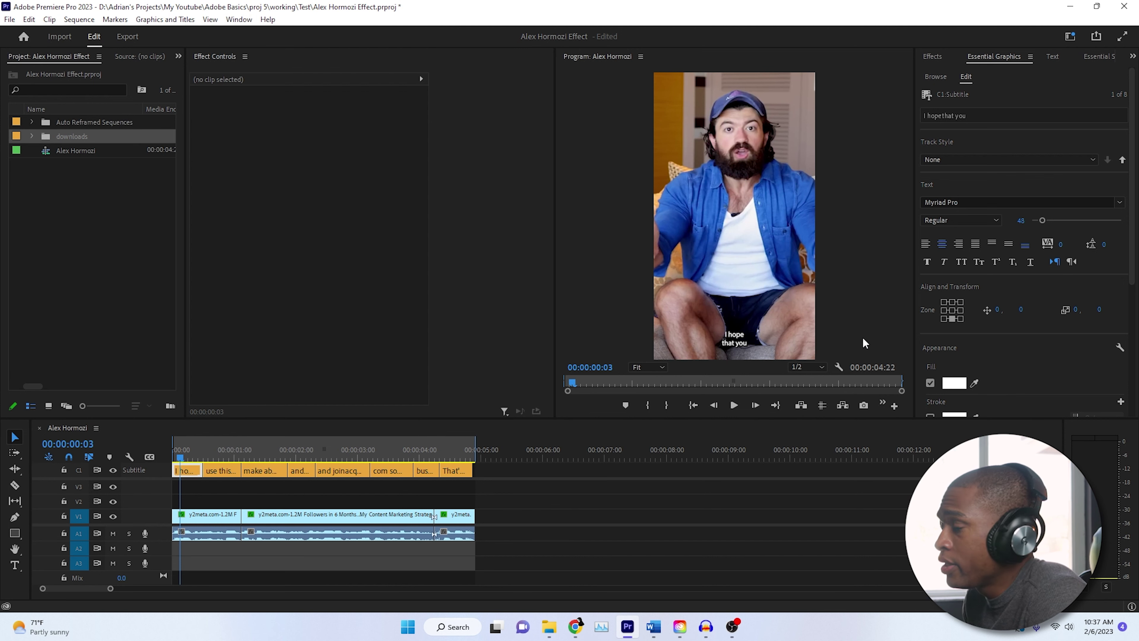
left_click(962, 203)
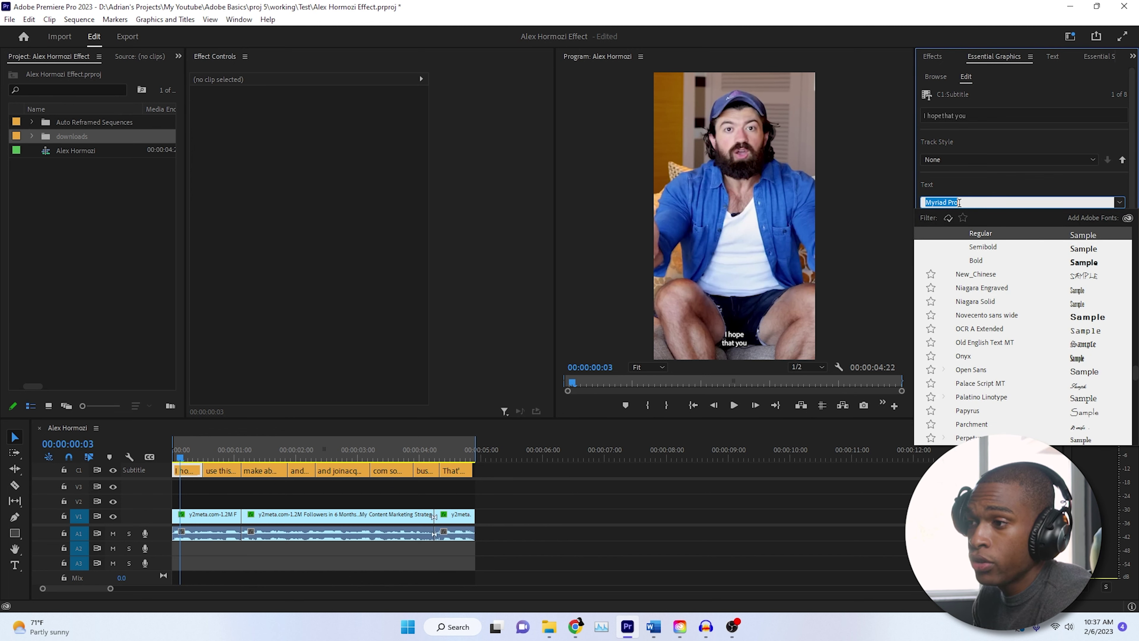
type("The Bold Font")
key("Return")
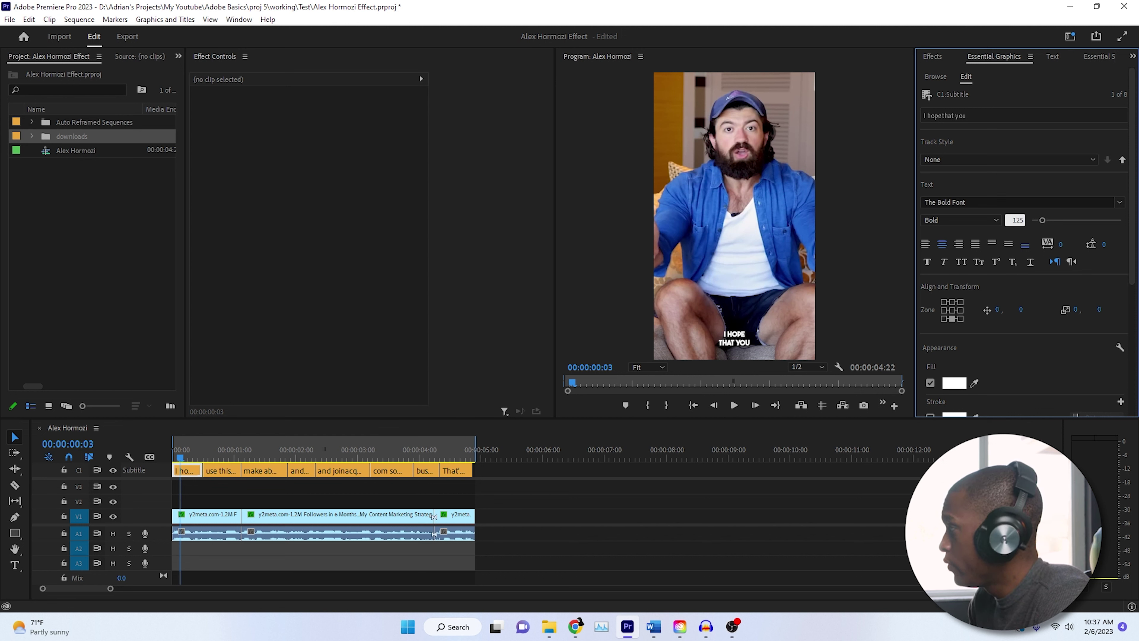
type("125")
key("Return")
left_click(1007, 246)
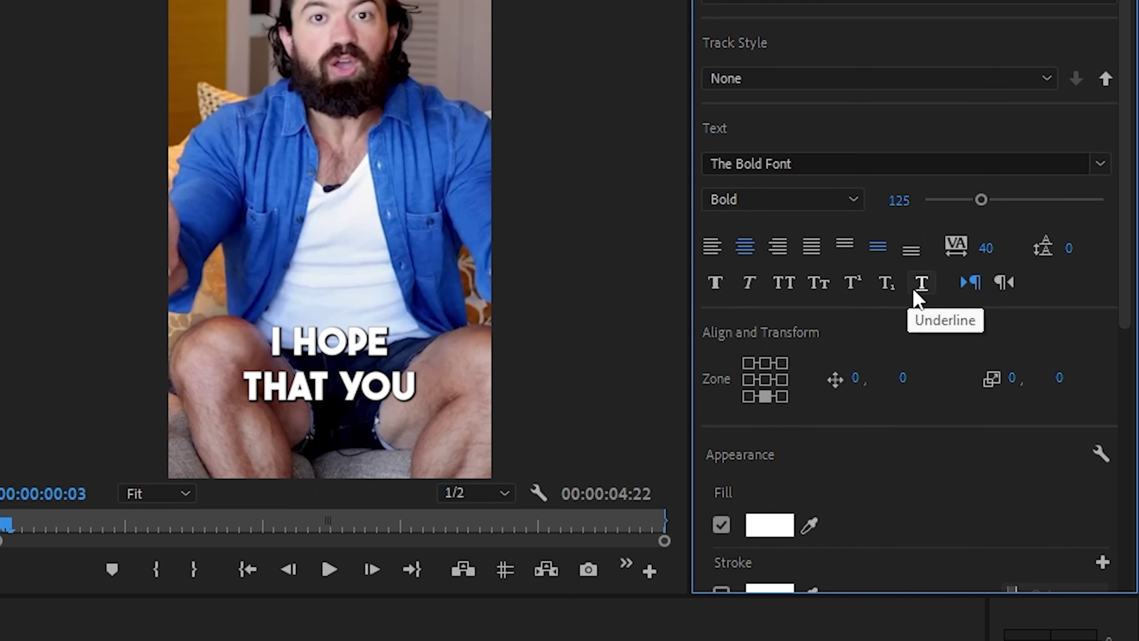
left_click(902, 379)
type("-300")
key("Return")
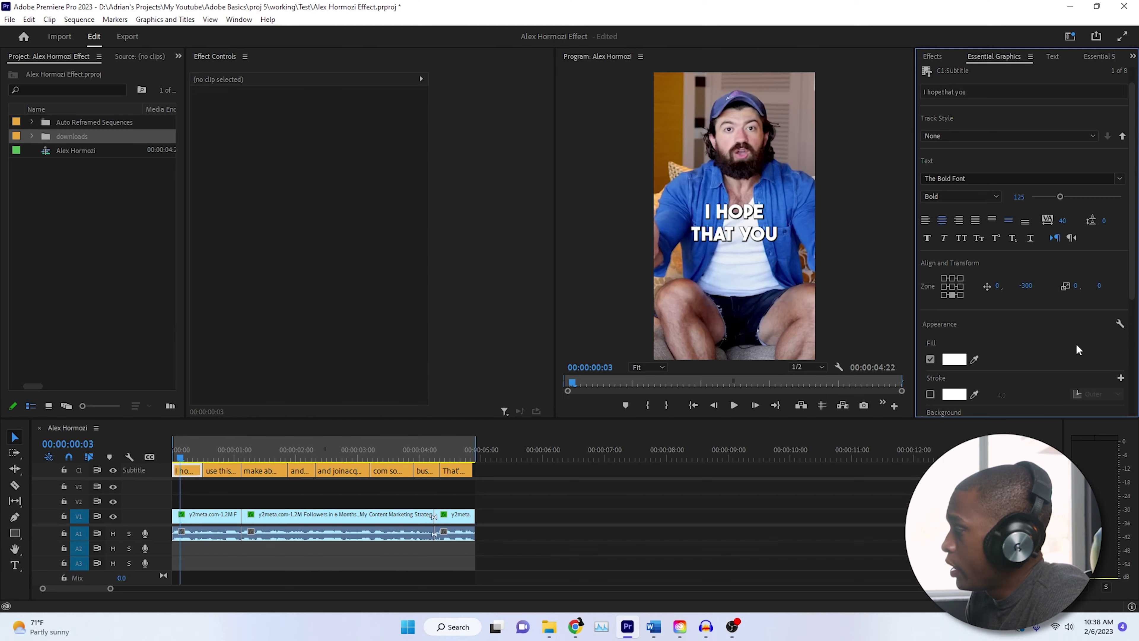
Add a black outer stroke to the subtitle text and set shadow opacity to 90%
scroll(1078, 350, "down", 1)
left_click(931, 370)
left_click(954, 370)
key("Return")
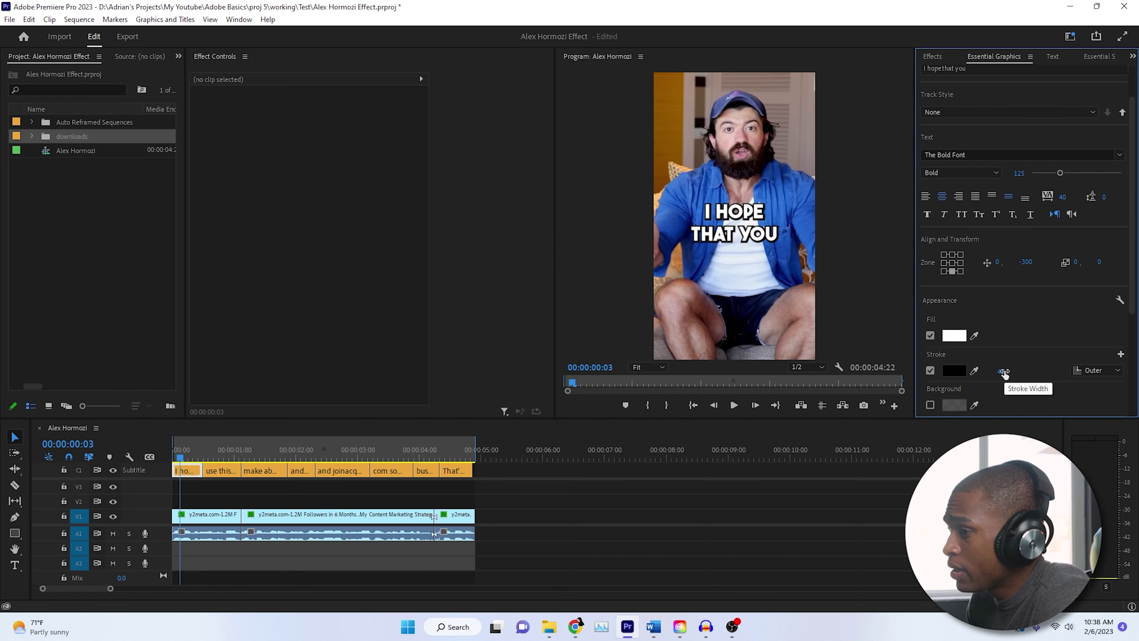
scroll(1023, 348, "down", 5)
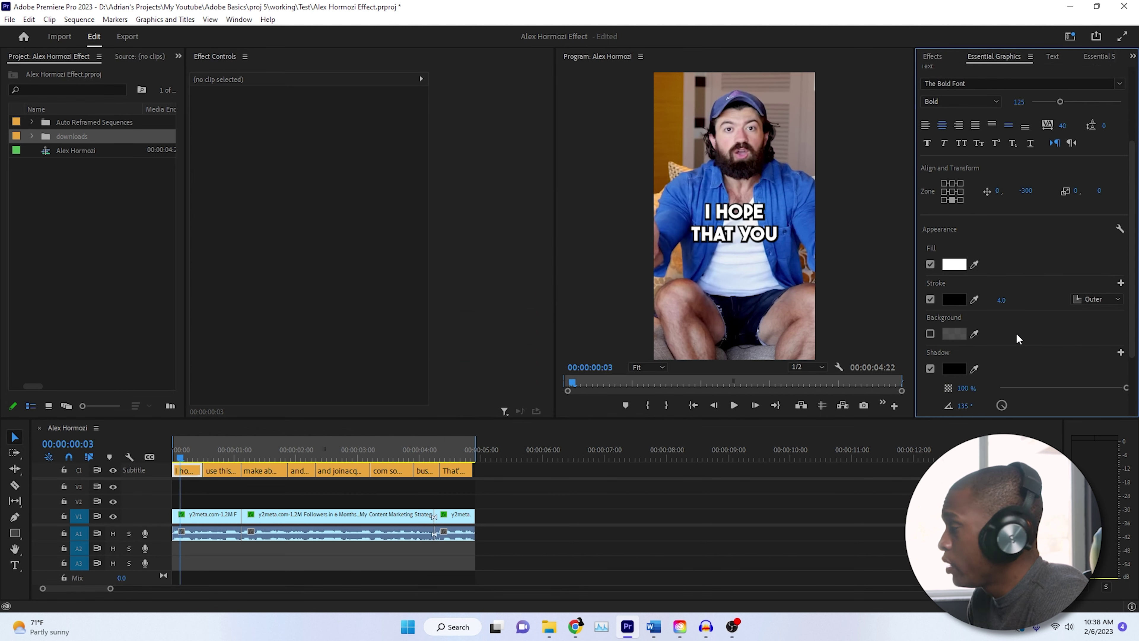
left_click(976, 314)
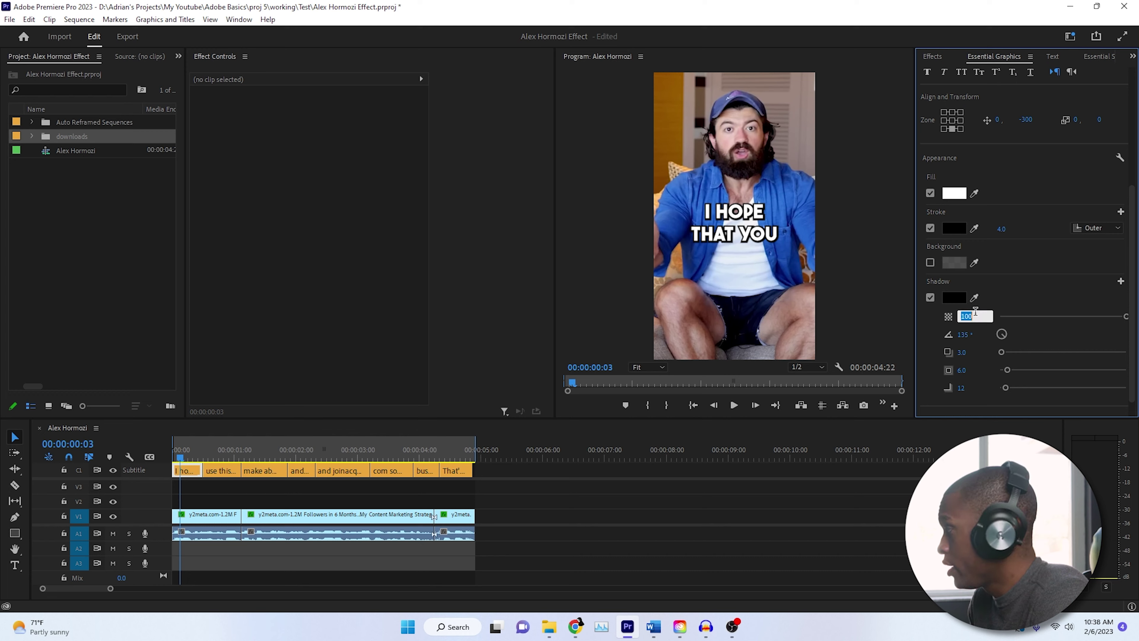
type("90")
key("Return")
scroll(967, 354, "down", 1)
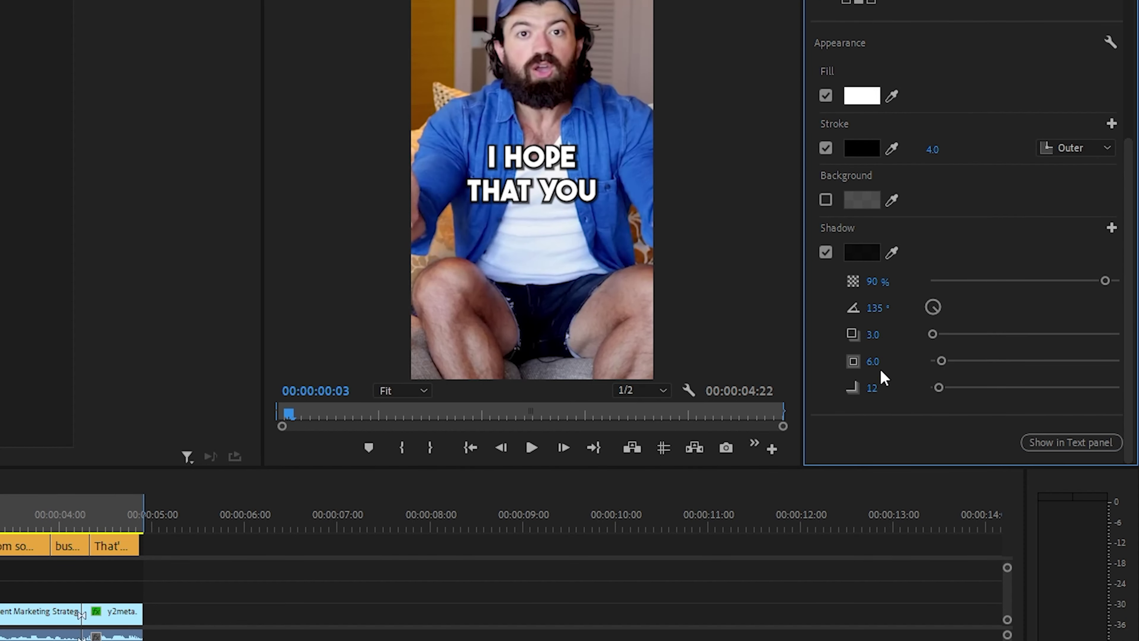
left_click(873, 391)
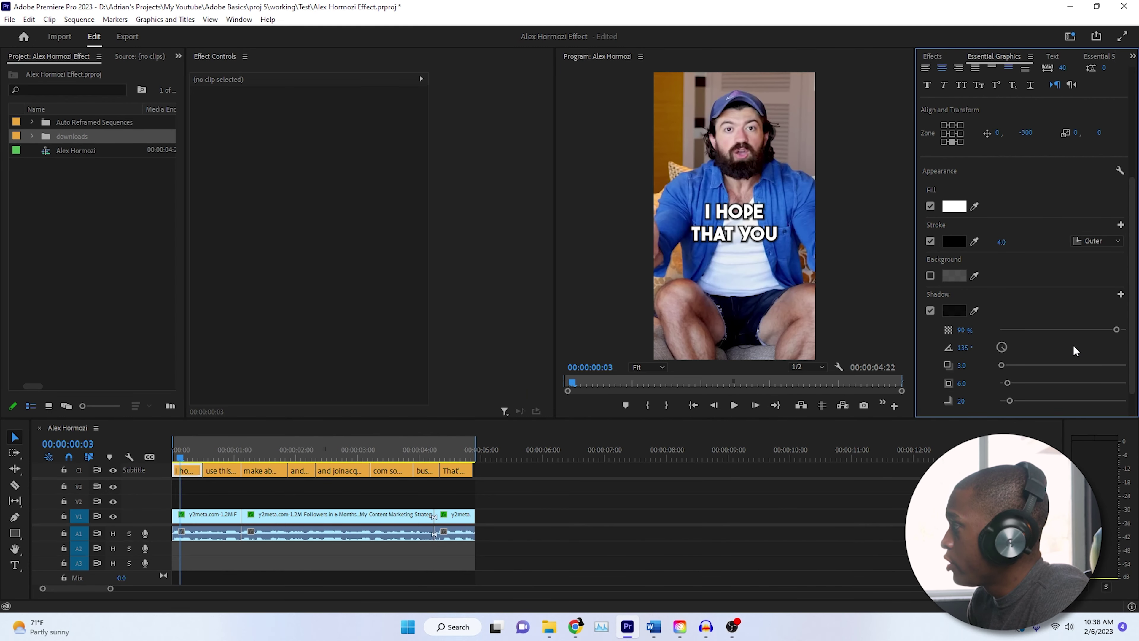
scroll(1040, 357, "up", 5)
scroll(1057, 352, "up", 2)
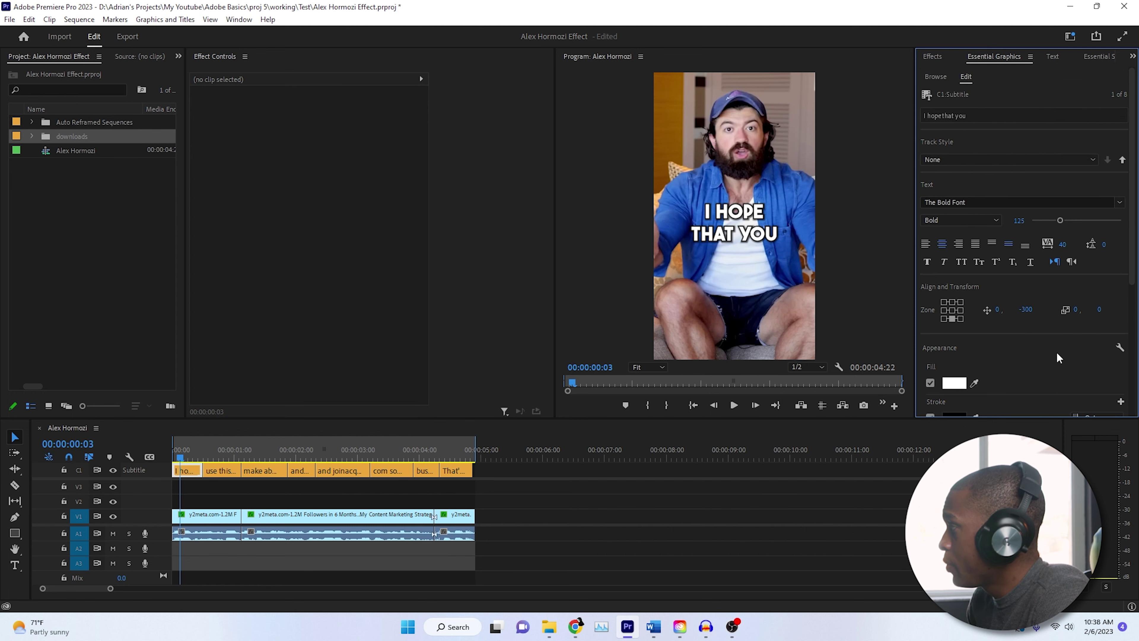
Start saving the caption look as a new text style from the Track Style menu
left_click(947, 158)
left_click(950, 144)
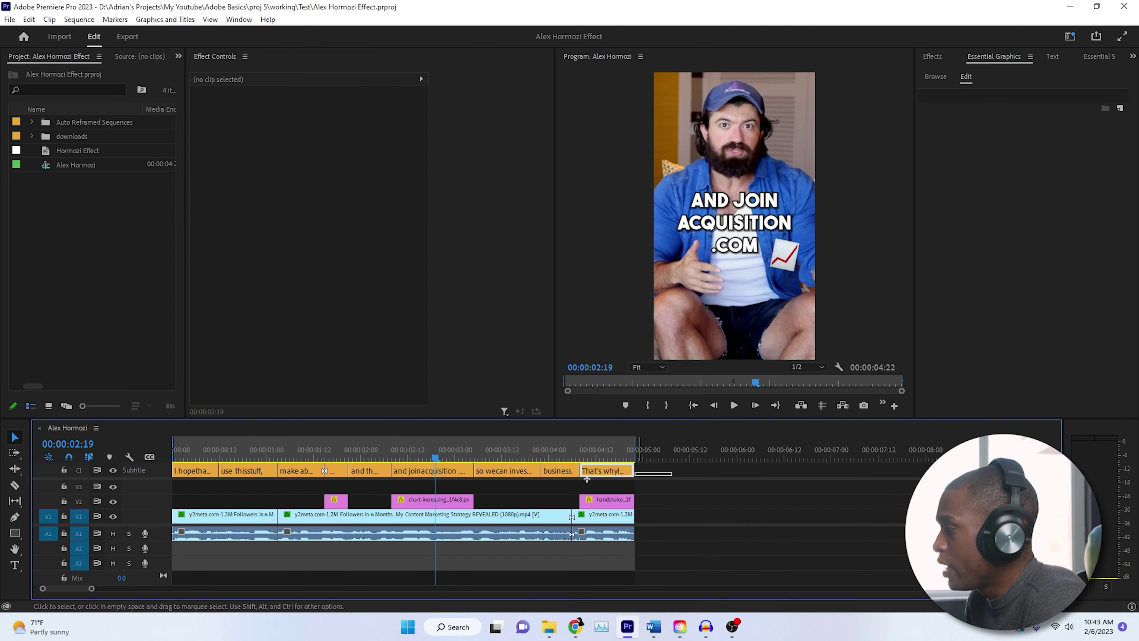
Upgrade all subtitle clips to graphics and delete the emptied Subtitle track
key("ctrl+a")
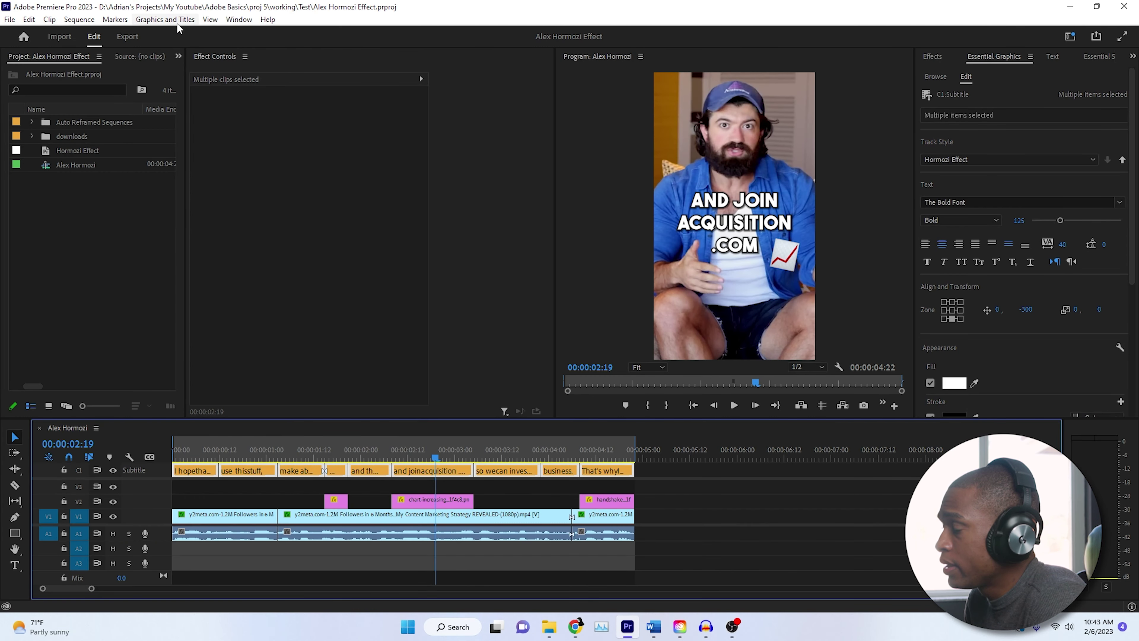
left_click(165, 20)
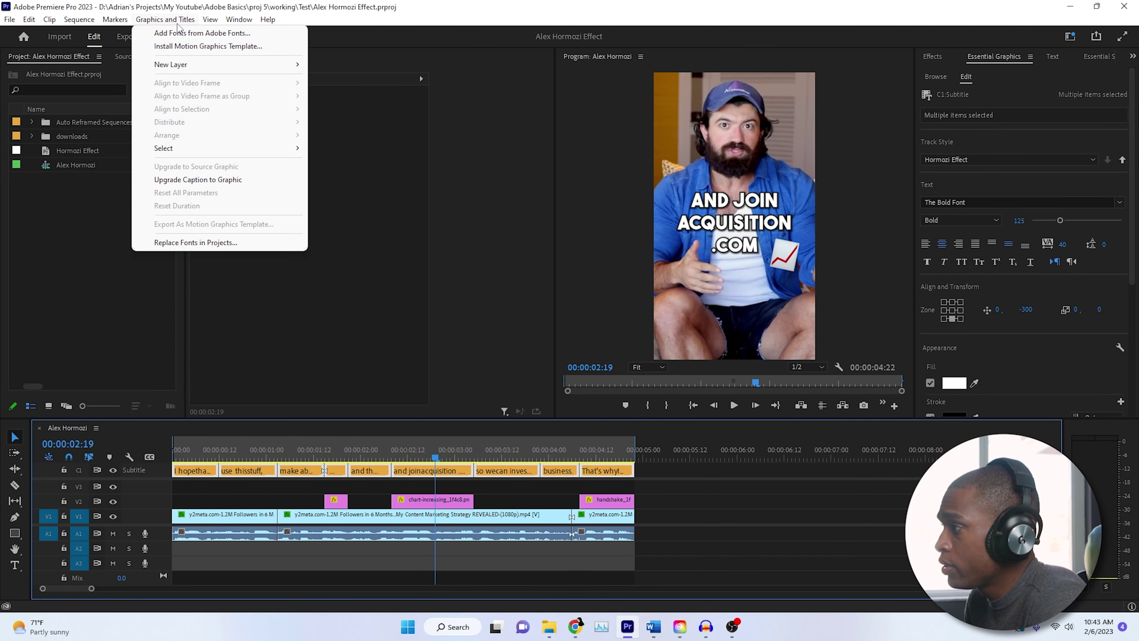
left_click(205, 179)
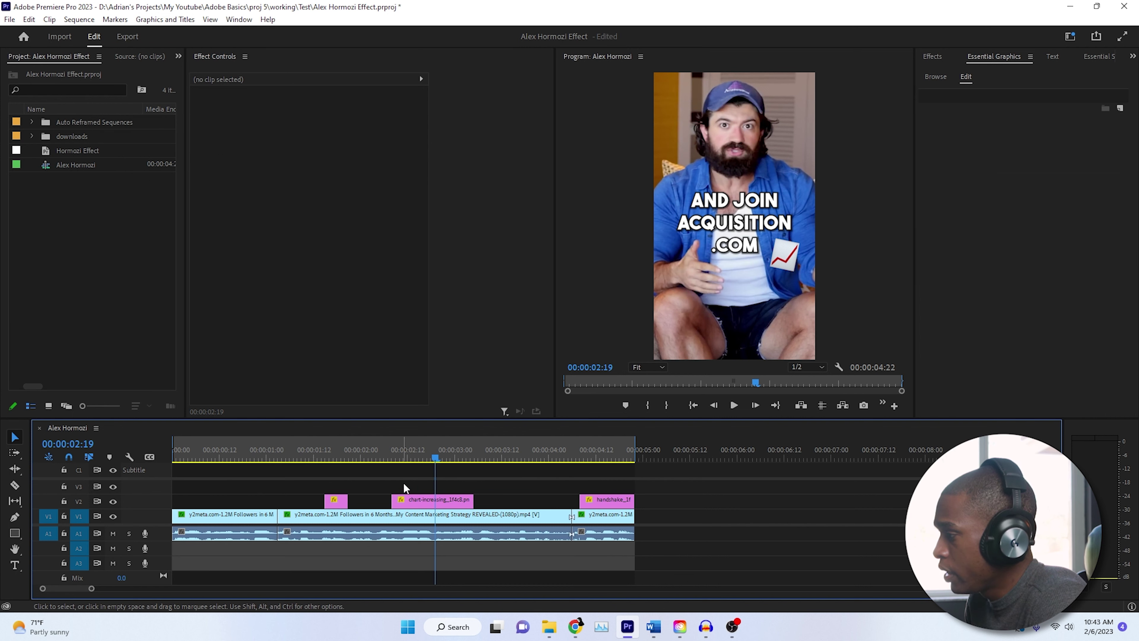
right_click(145, 474)
left_click(166, 512)
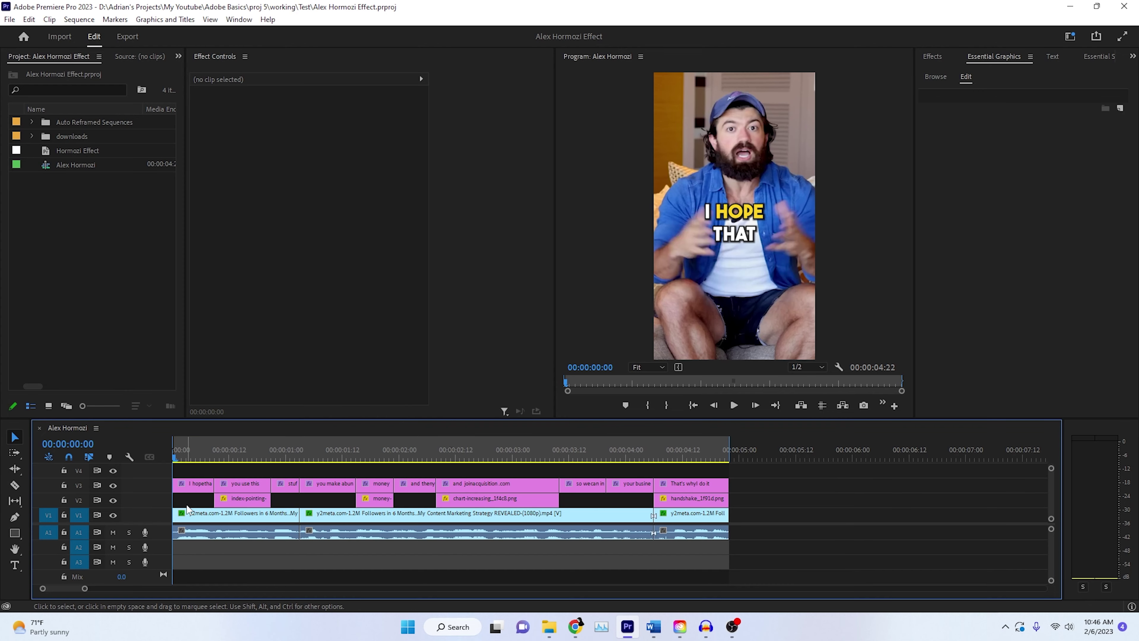
Move the opening caption and the 'stuff' caption up one track with Alt+Up
left_click(196, 487)
key("alt+Up")
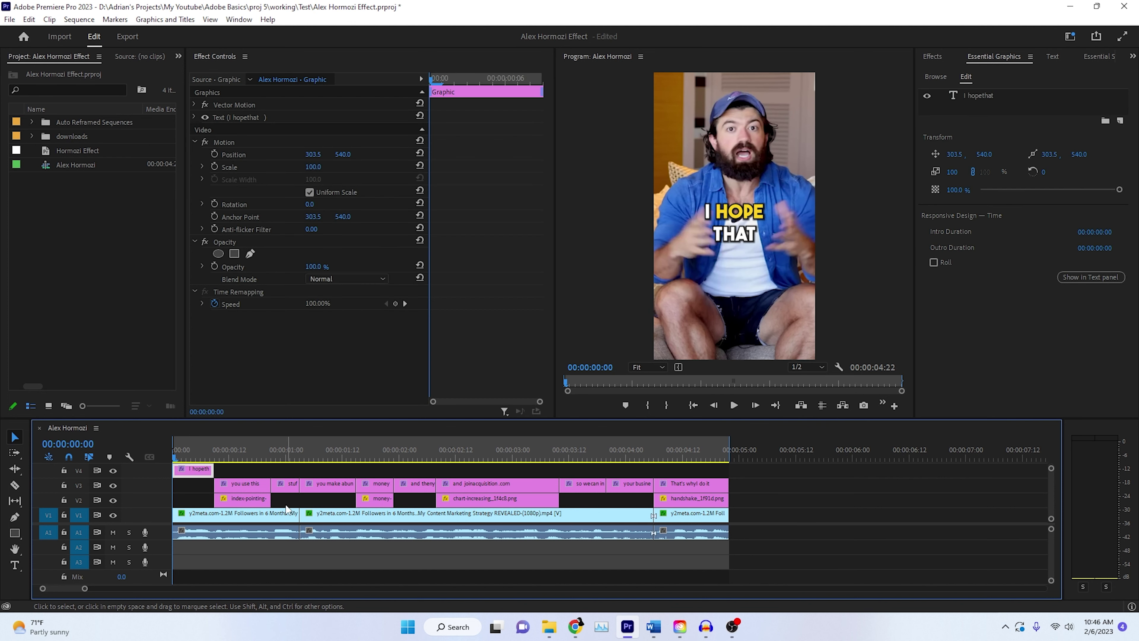
left_click(281, 489)
key("alt+Up")
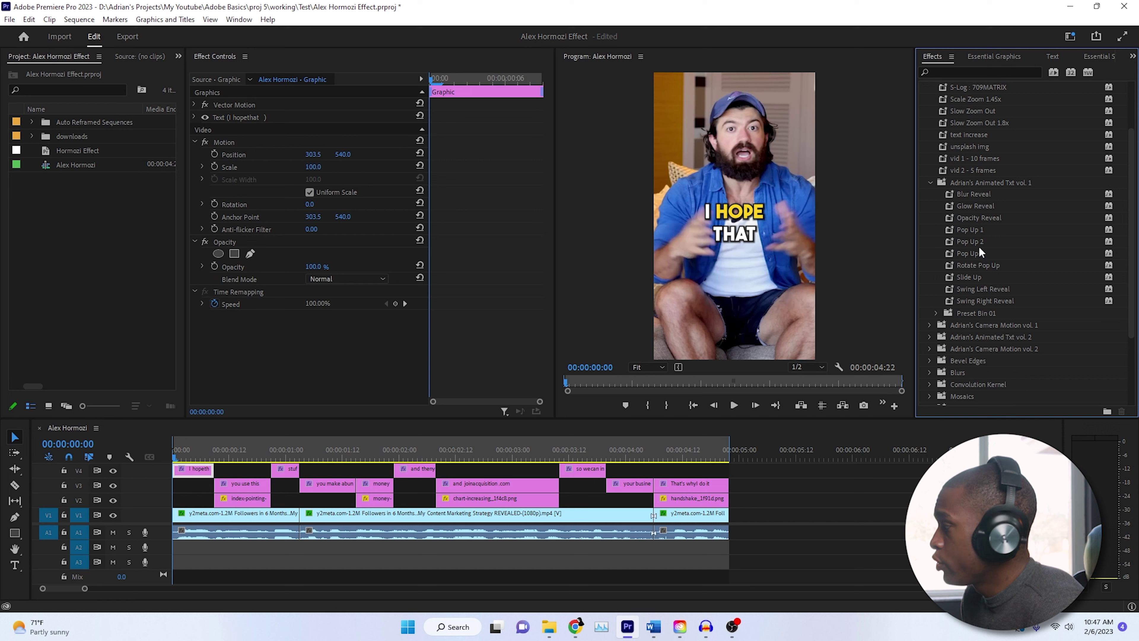
Apply Pop Up 2 to the 'I HOPE THAT' caption and set anchor point and position Y to 560
left_click(953, 248)
left_click_drag(207, 471, 207, 470)
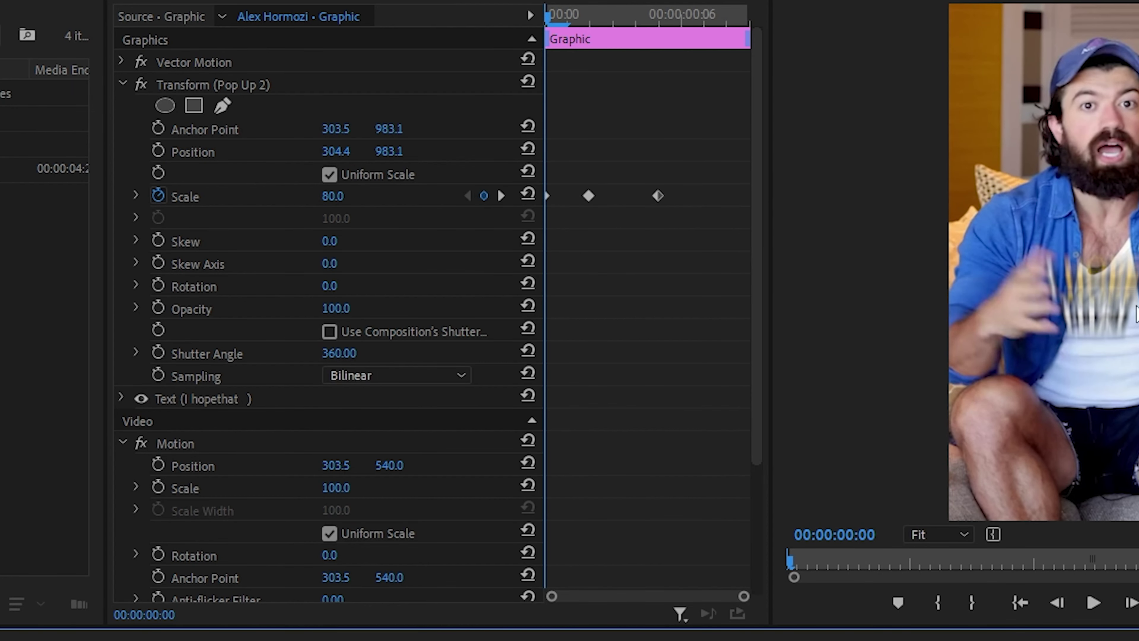
left_click(389, 130)
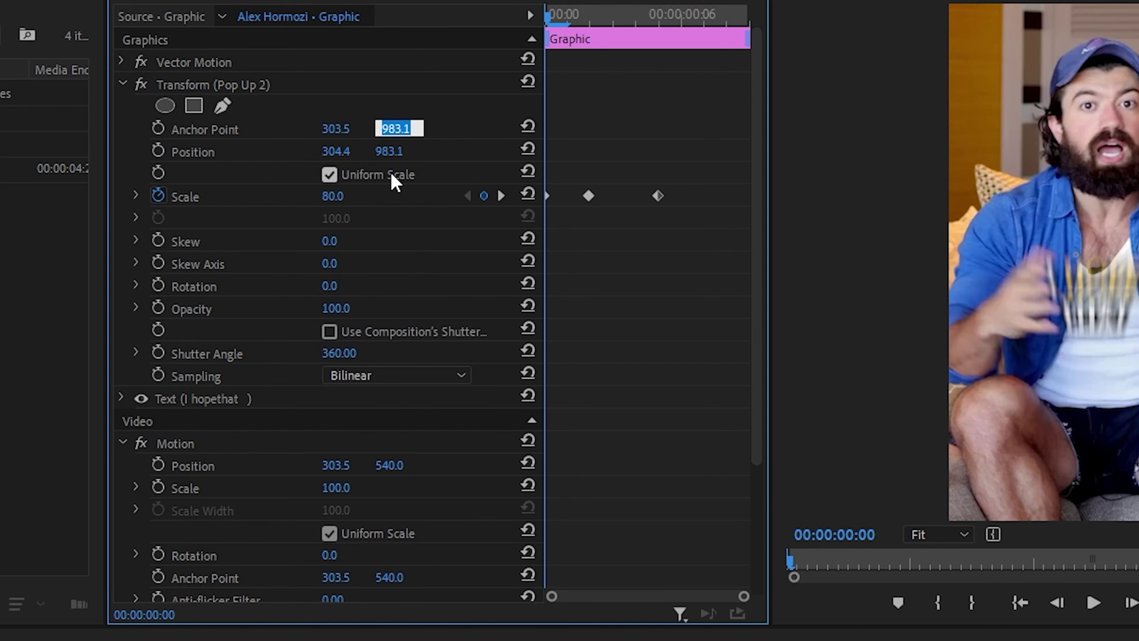
key("Return")
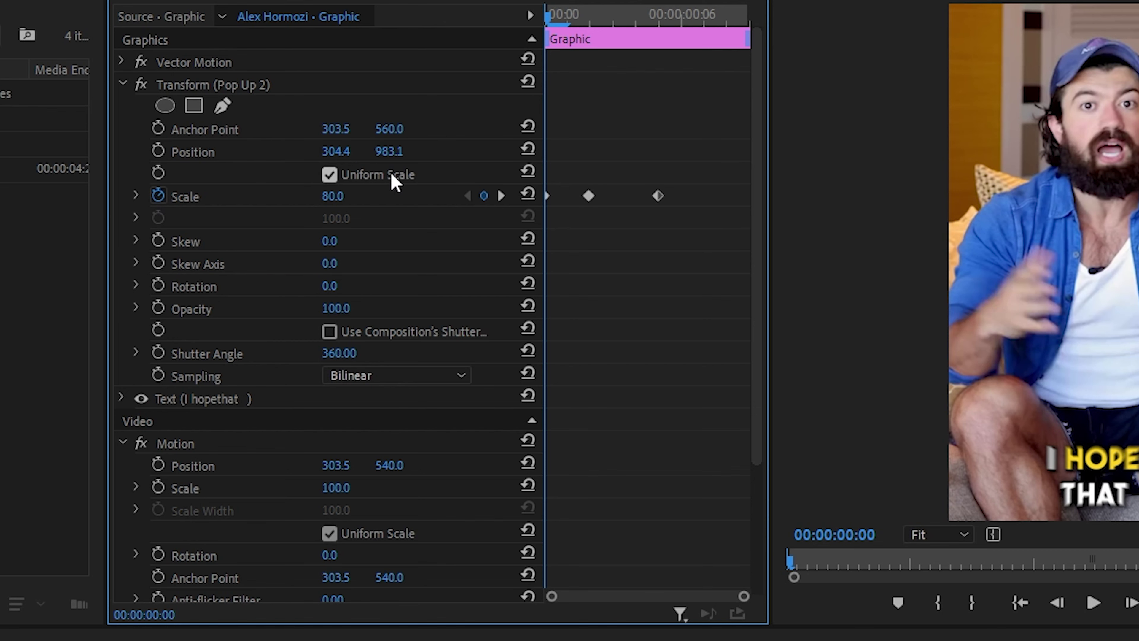
type("560")
key("Return")
key("space")
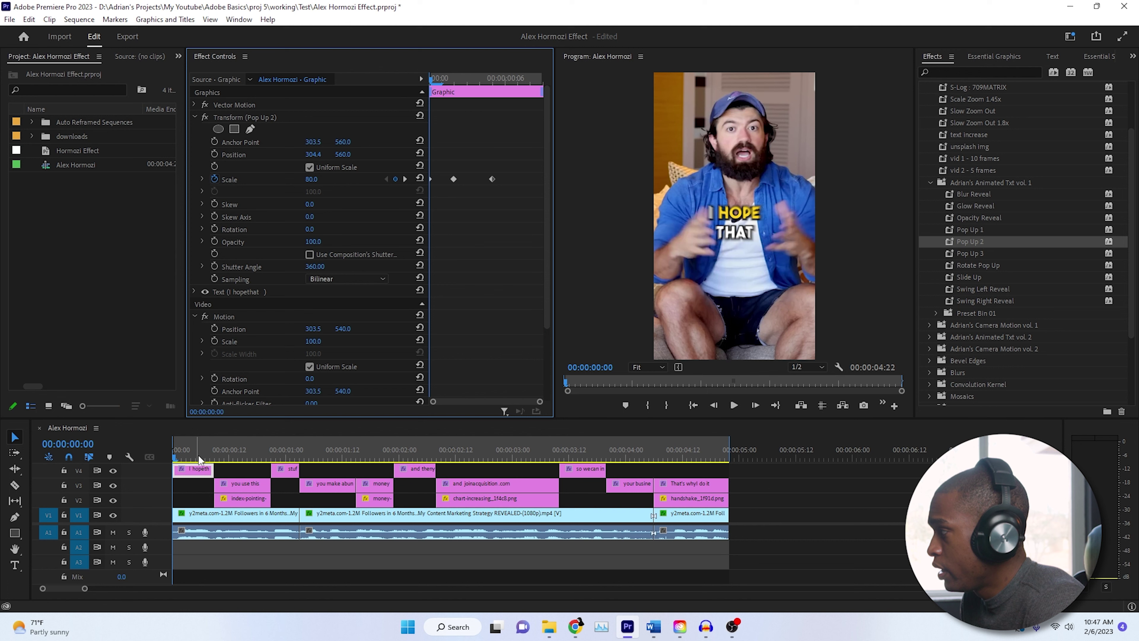
key("space")
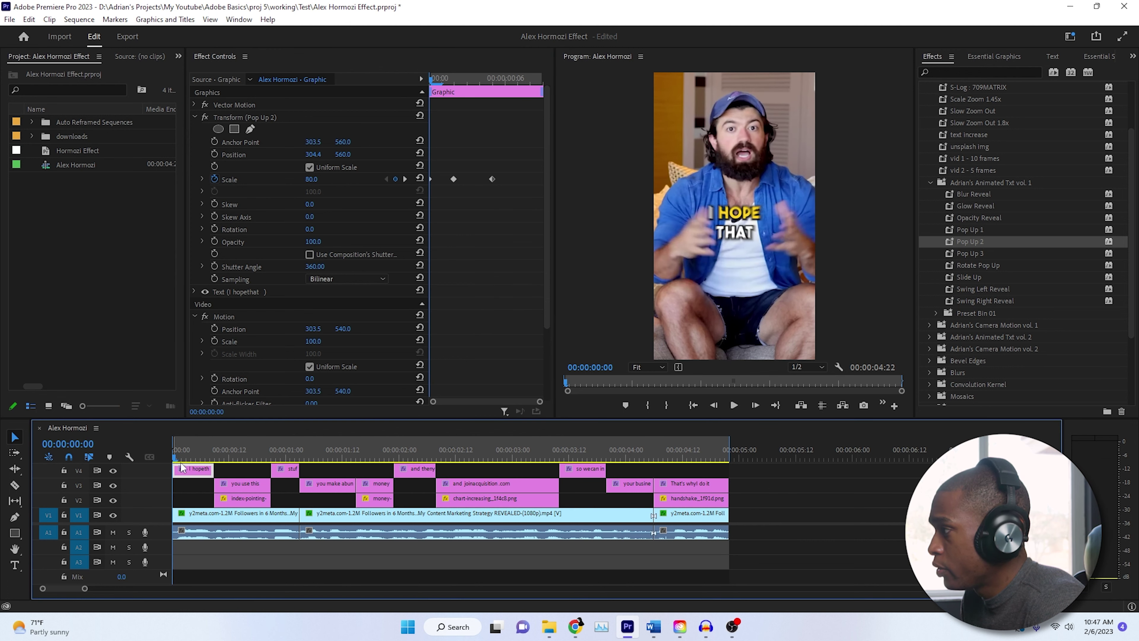
left_click(294, 117)
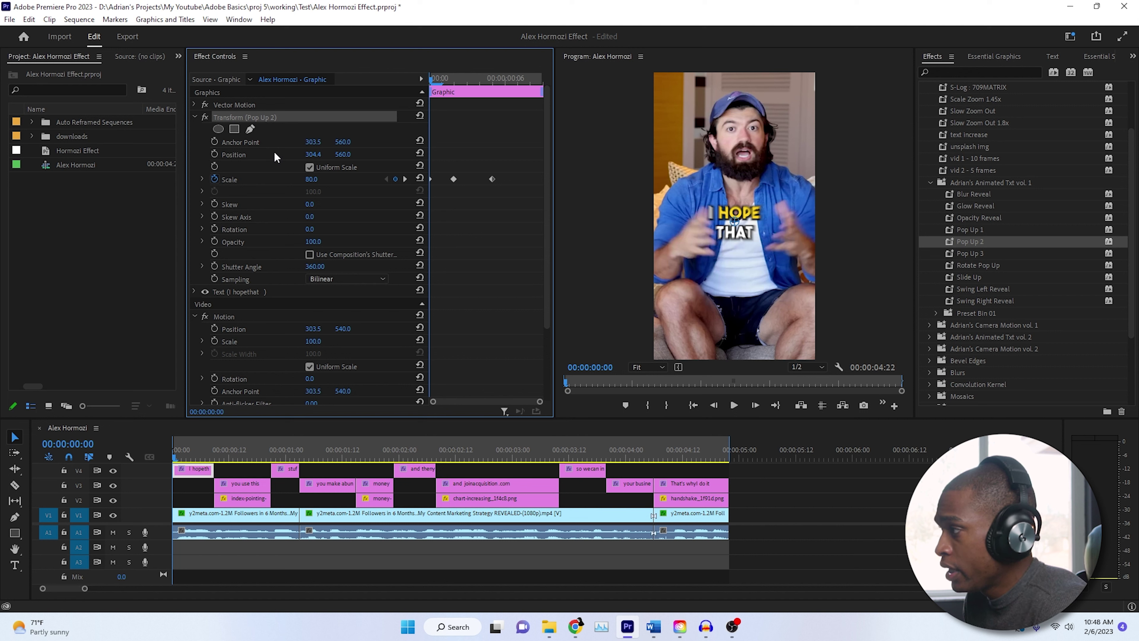
Copy the opening caption's Transform (Pop Up 2) effect and select the other caption clips on V4
right_click(292, 116)
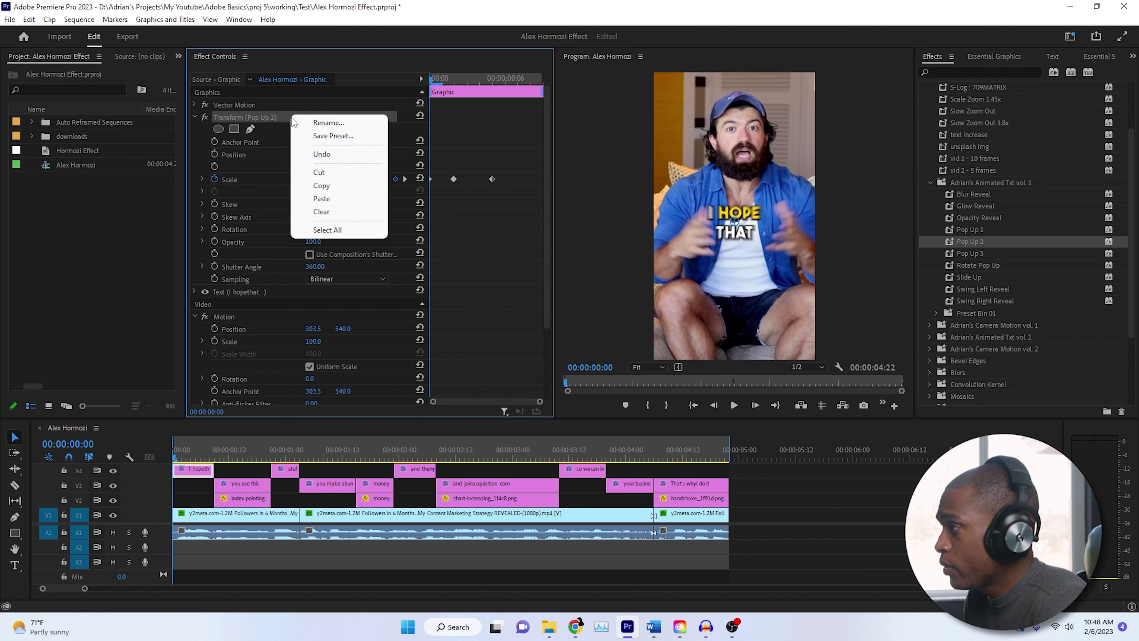
left_click(314, 181)
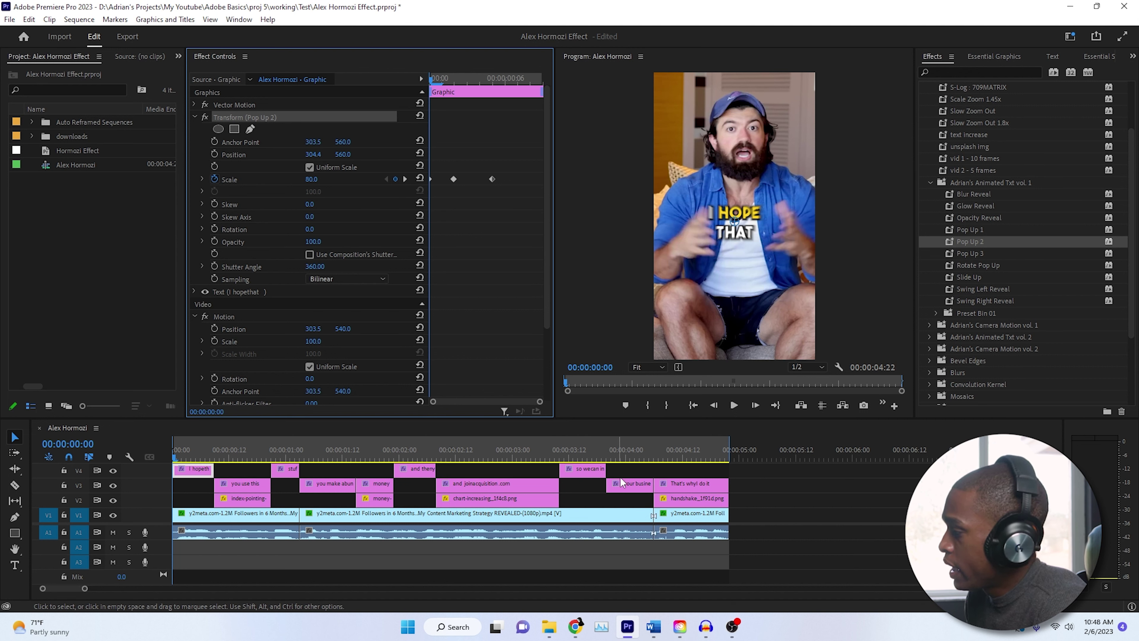
left_click_drag(634, 471, 282, 479)
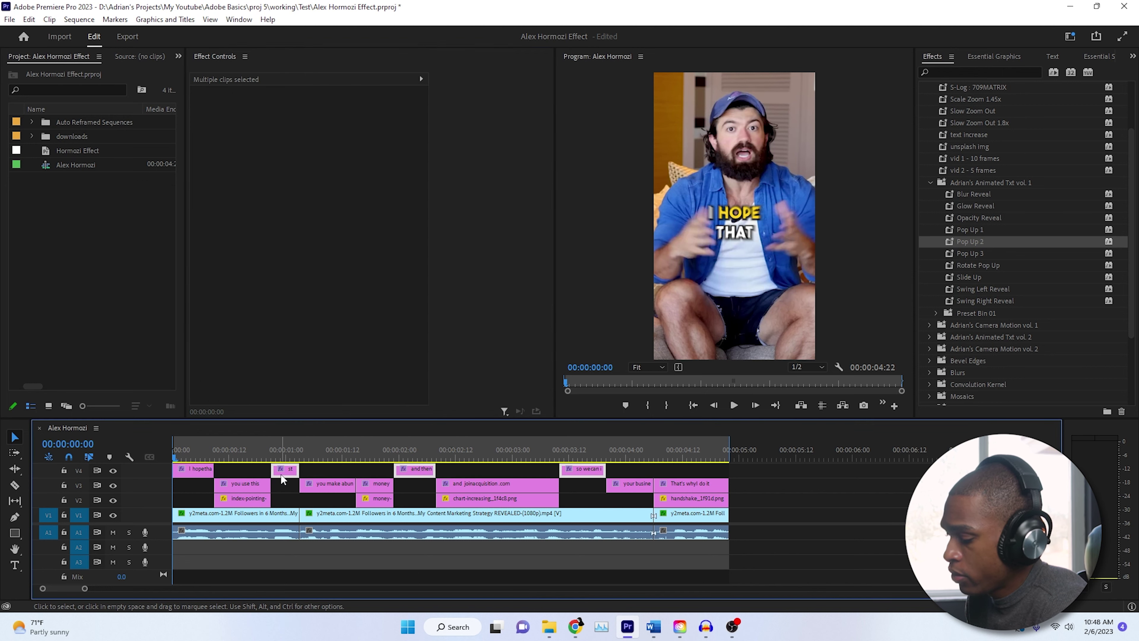